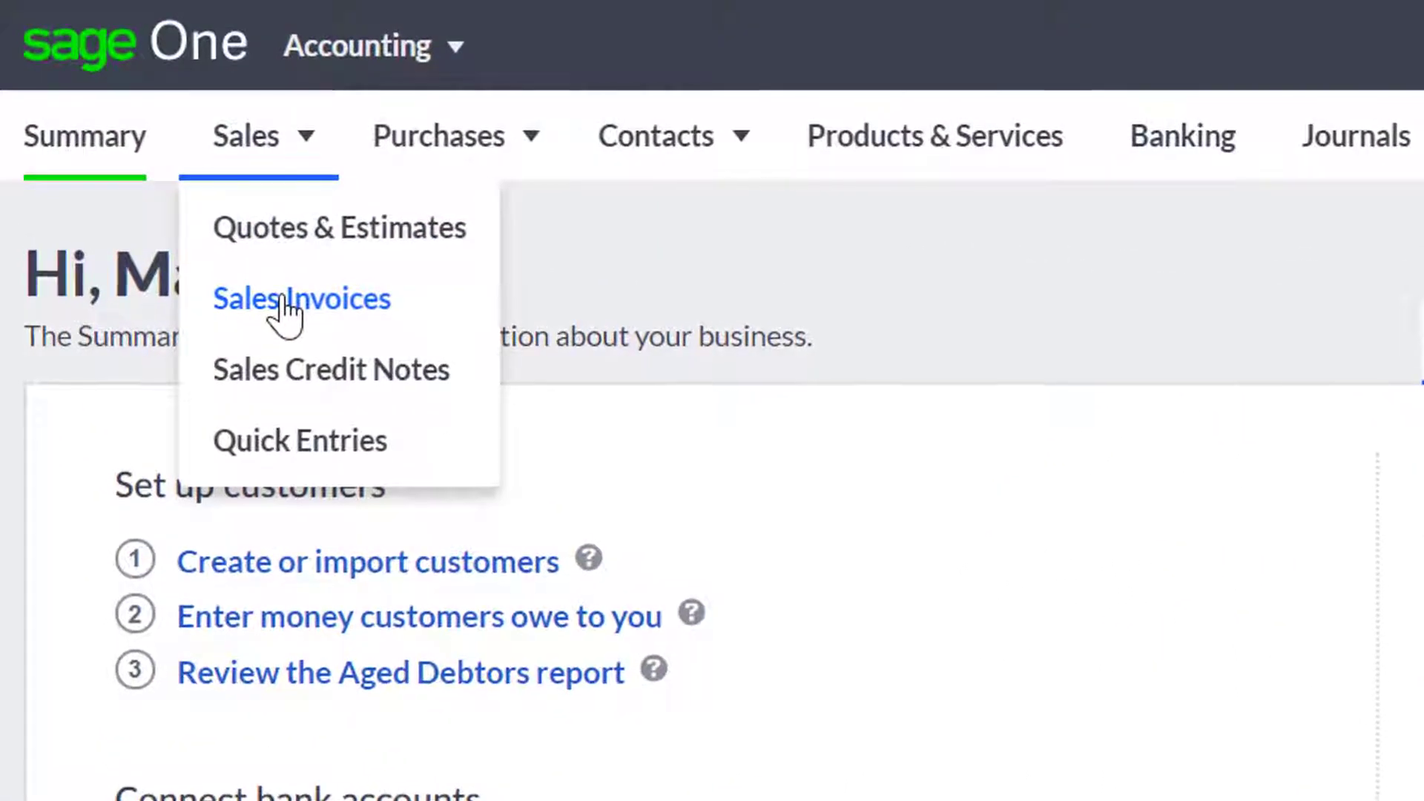
Start a new sales invoice and choose customer Conroy-Witting (Cust-04) from the list
click(297, 301)
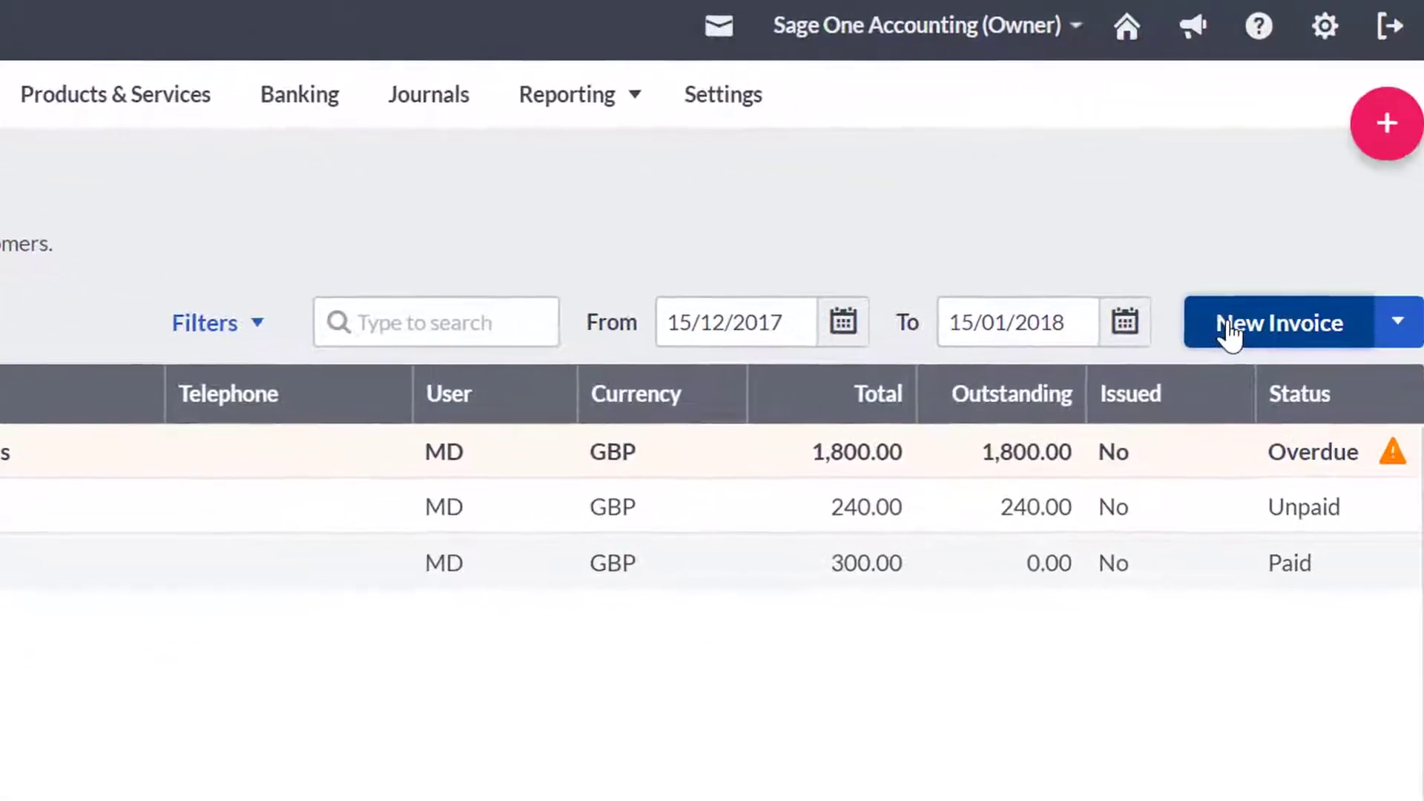
click(1404, 348)
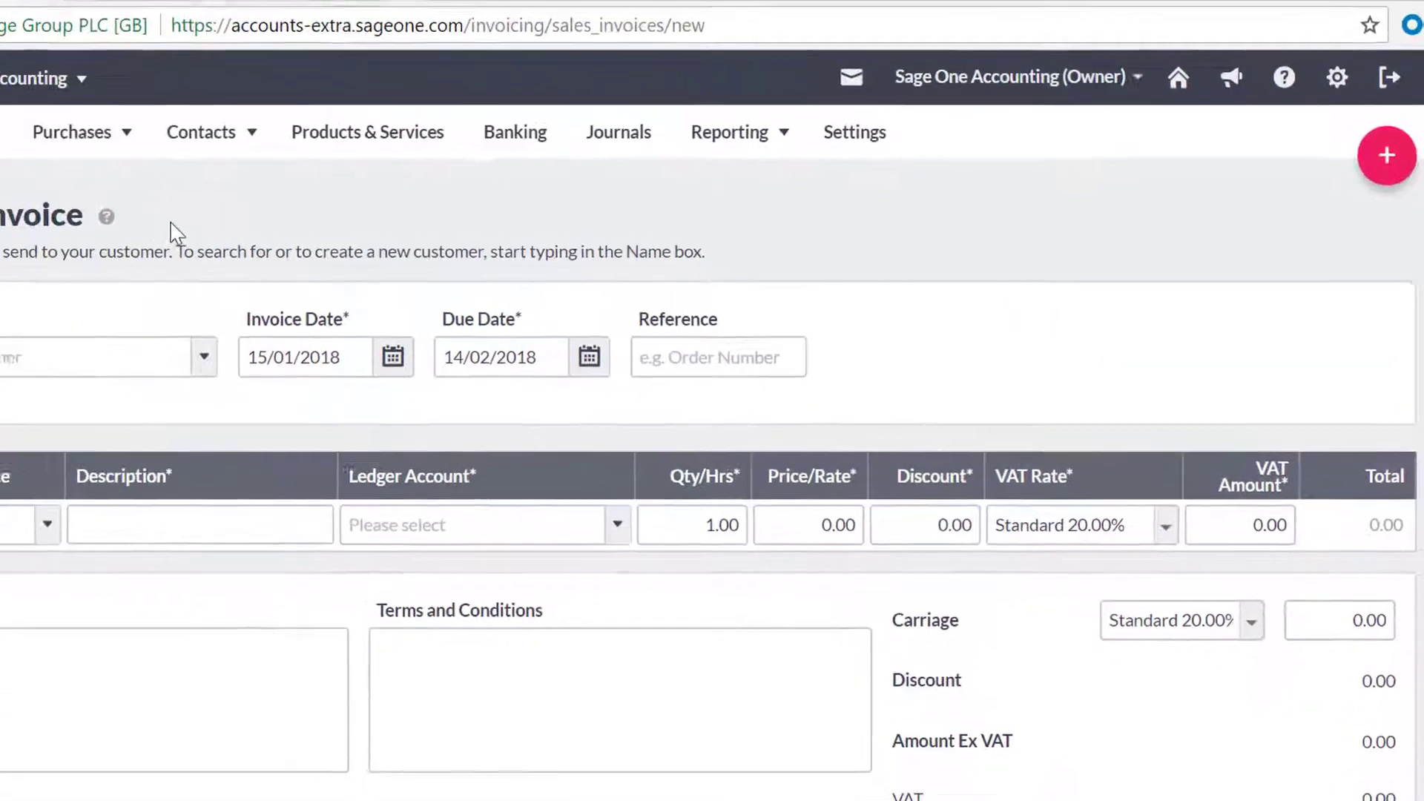
click(345, 352)
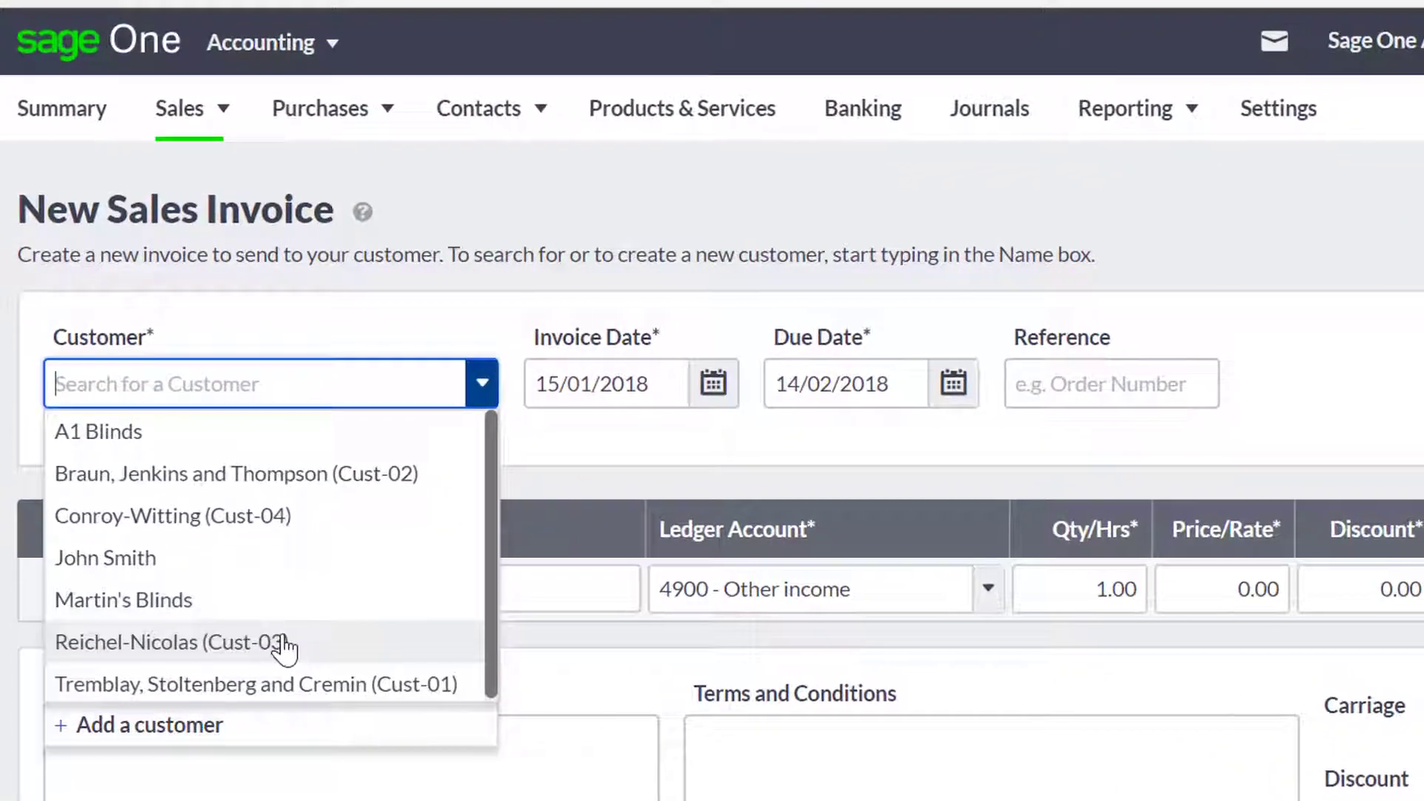
text(Conroy-Witting (Cust-04)
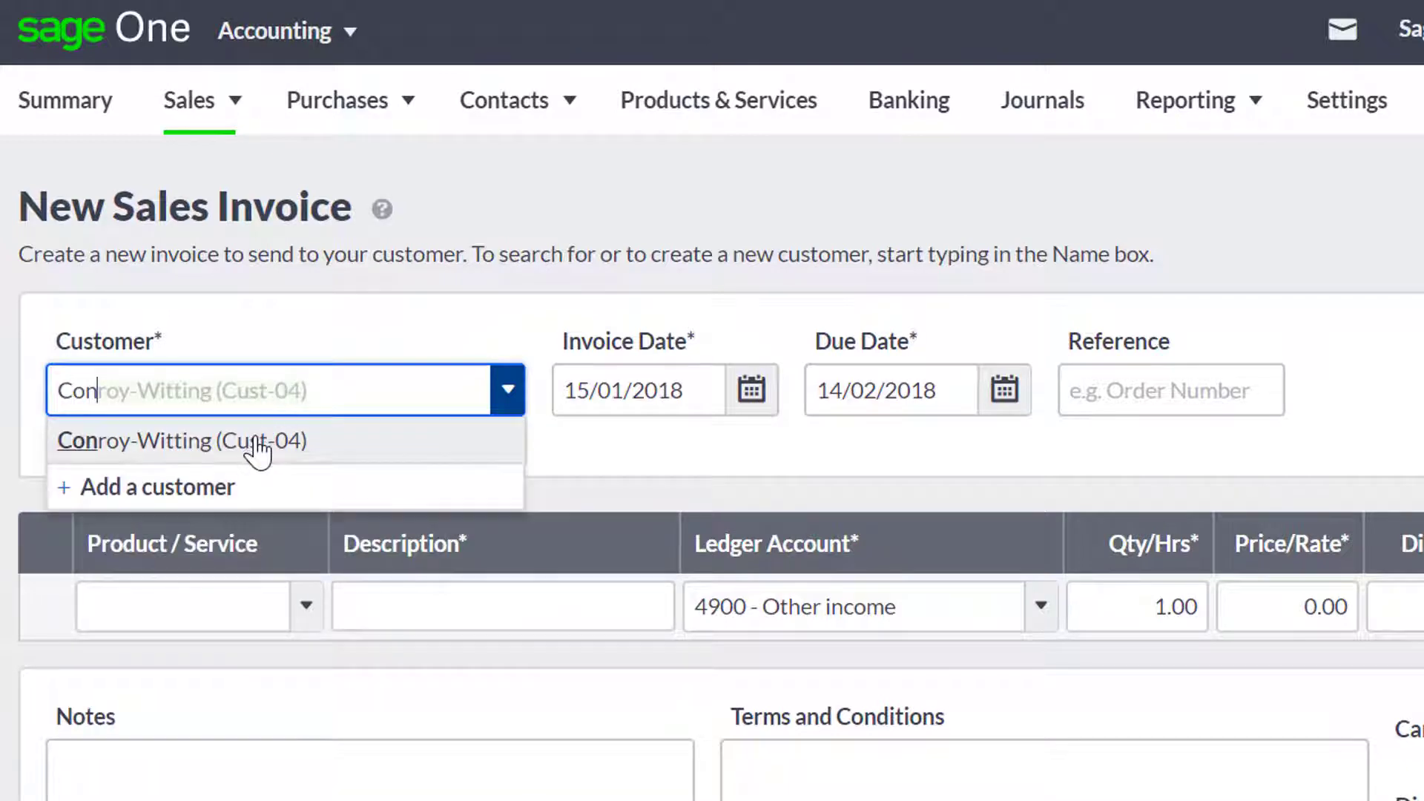
click(261, 441)
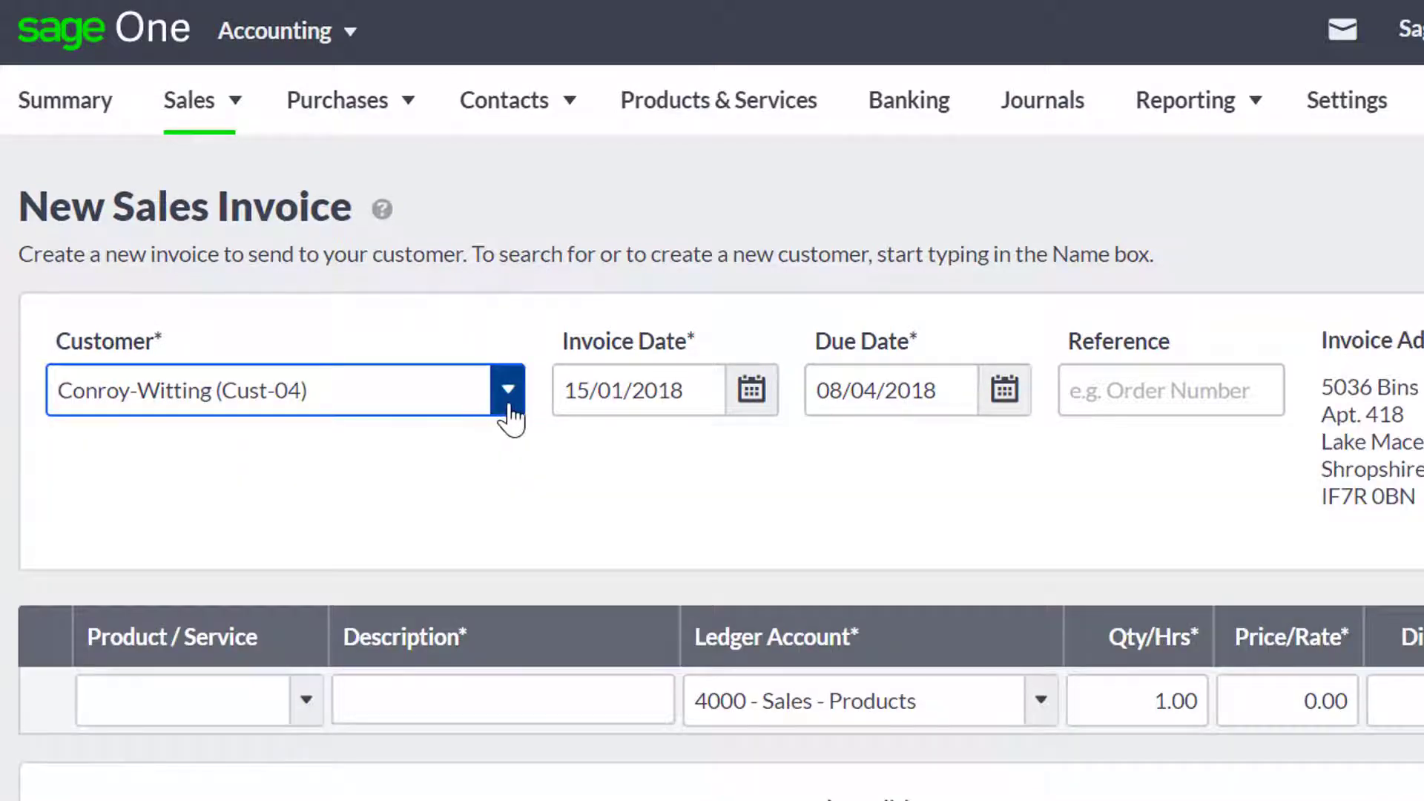
click(509, 410)
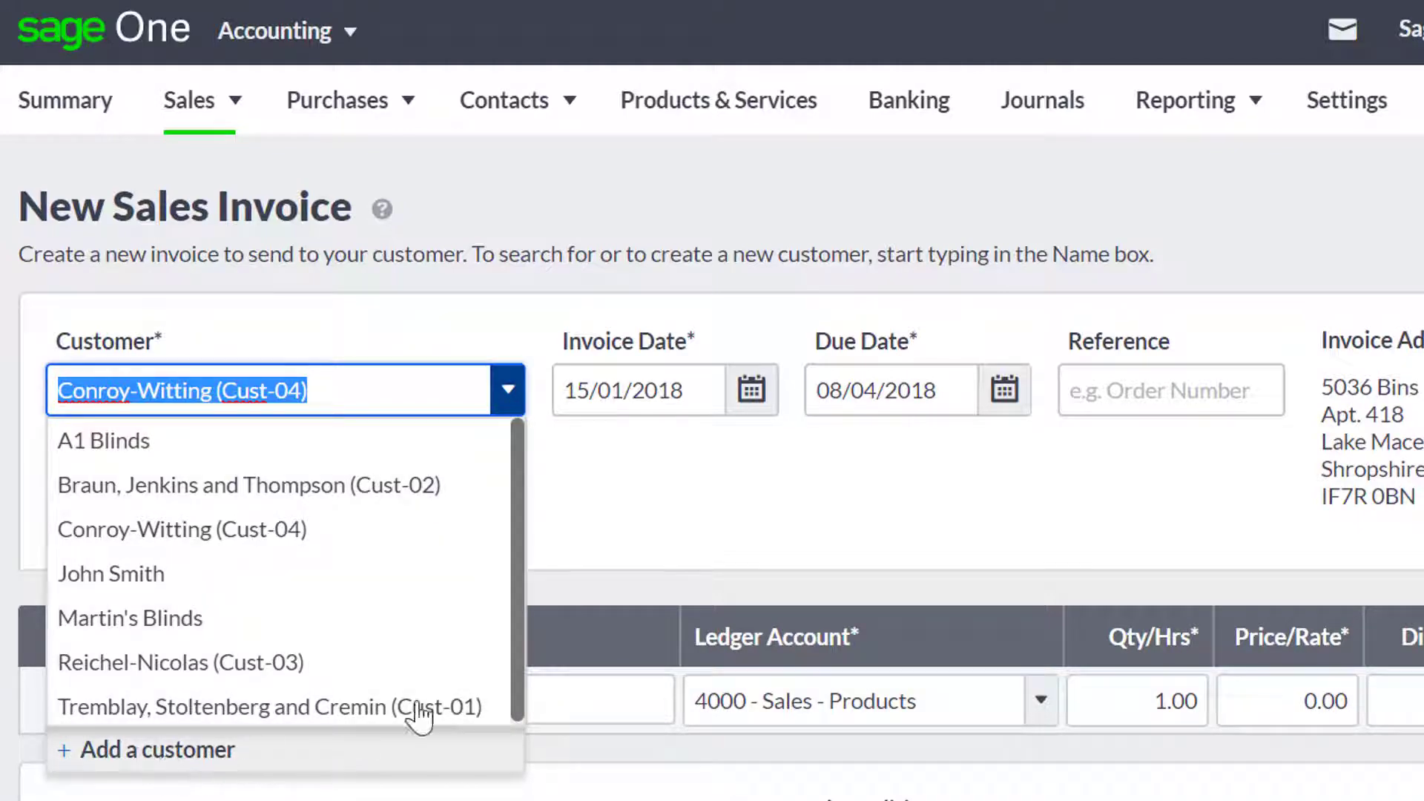
click(623, 510)
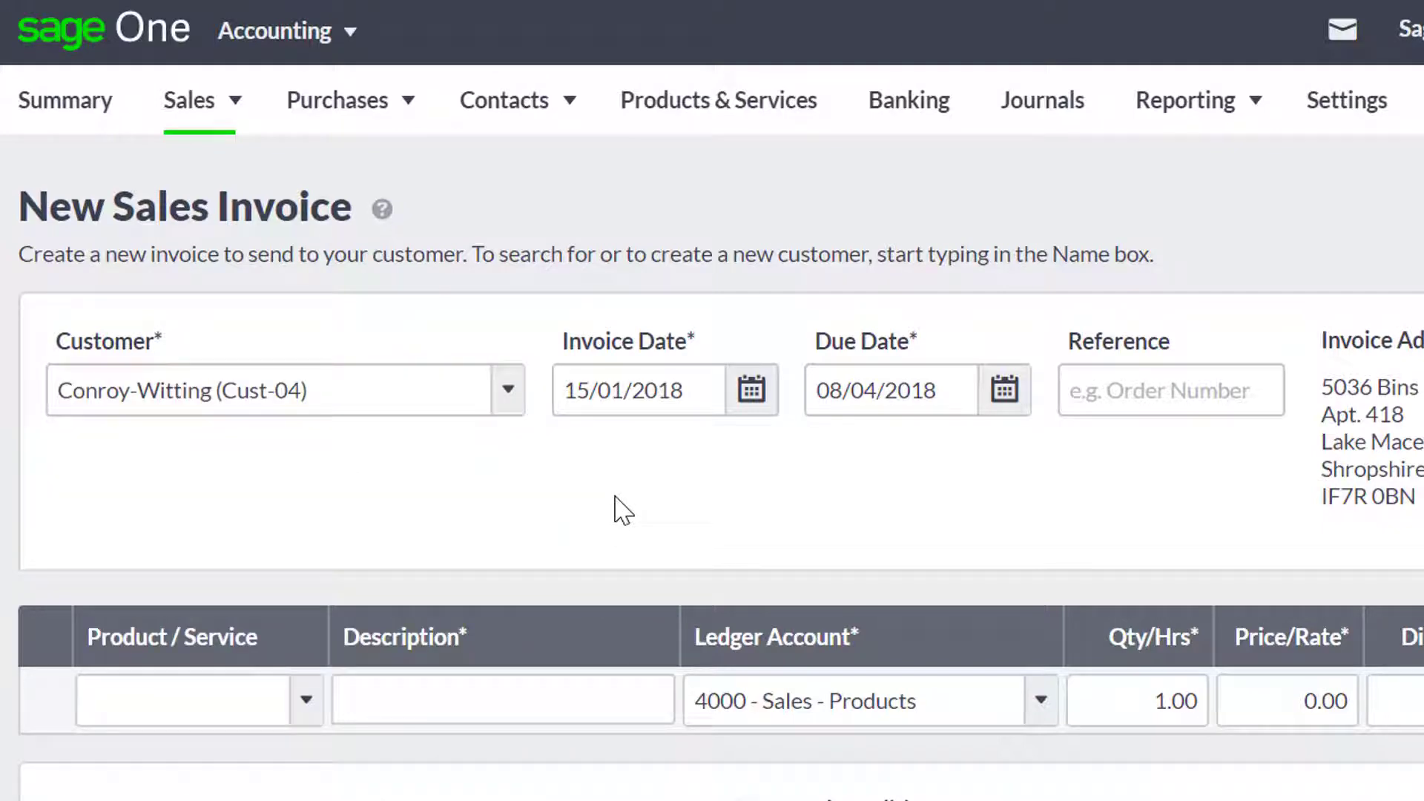
Date the invoice 16/01/2018, due 09/04/2018, and begin typing the reference 'Or'
click(661, 408)
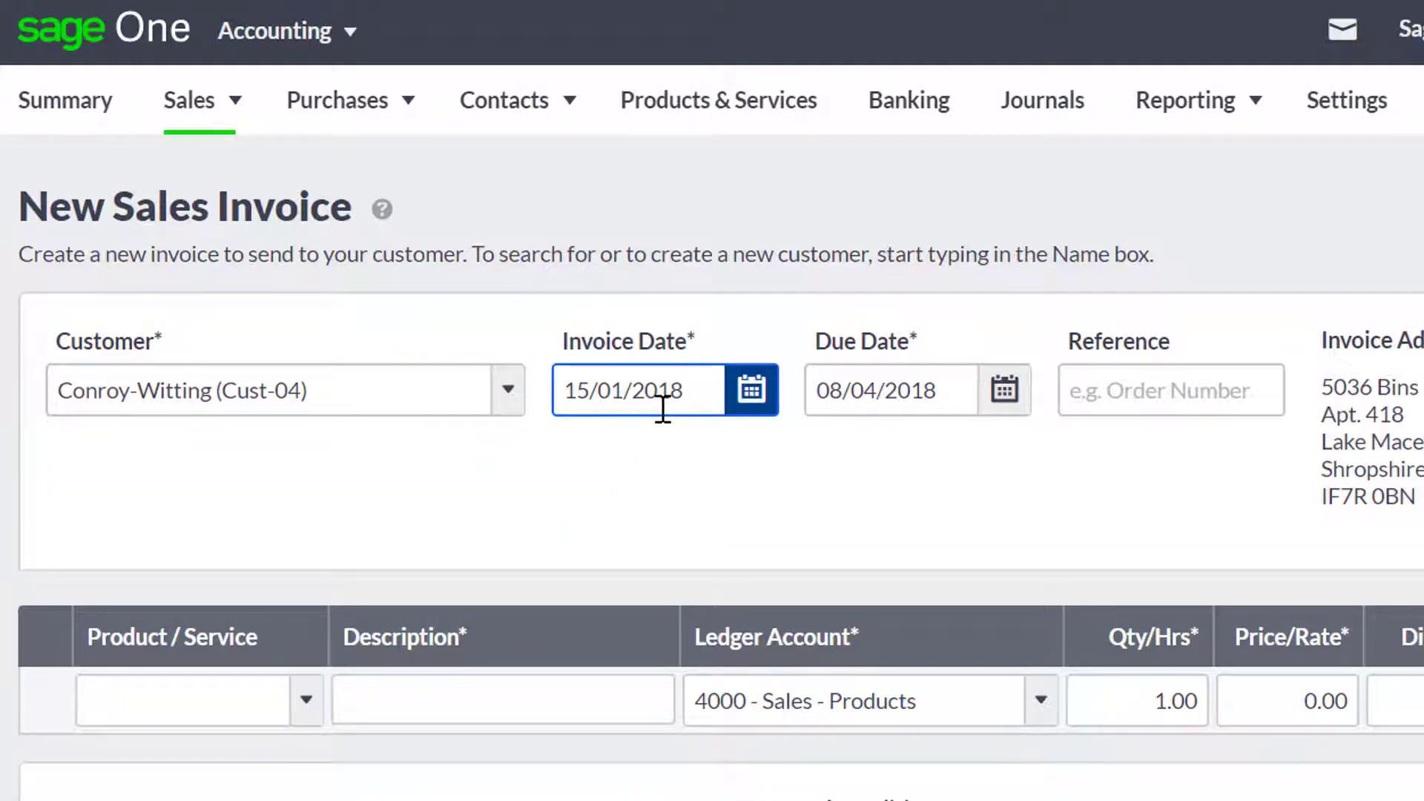
click(871, 389)
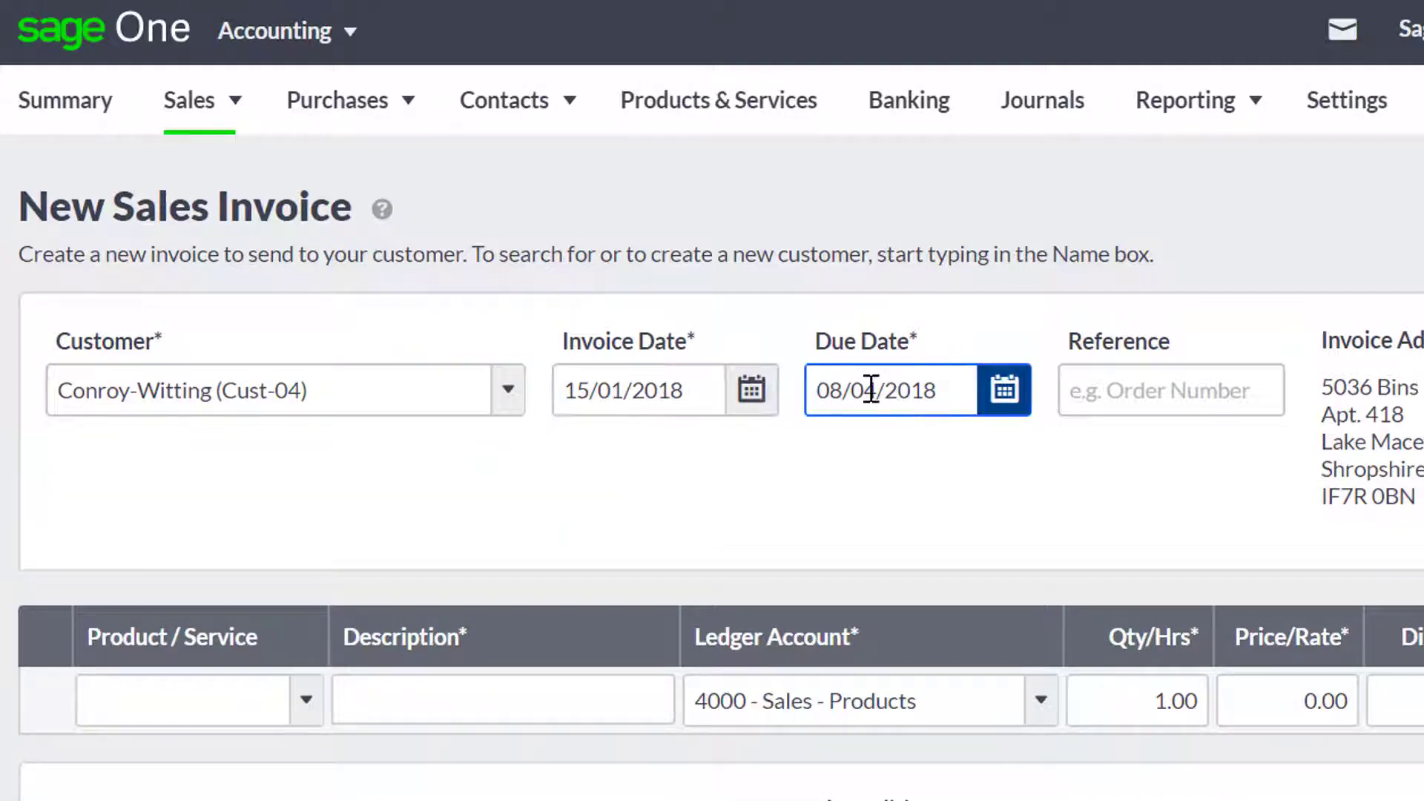
click(757, 397)
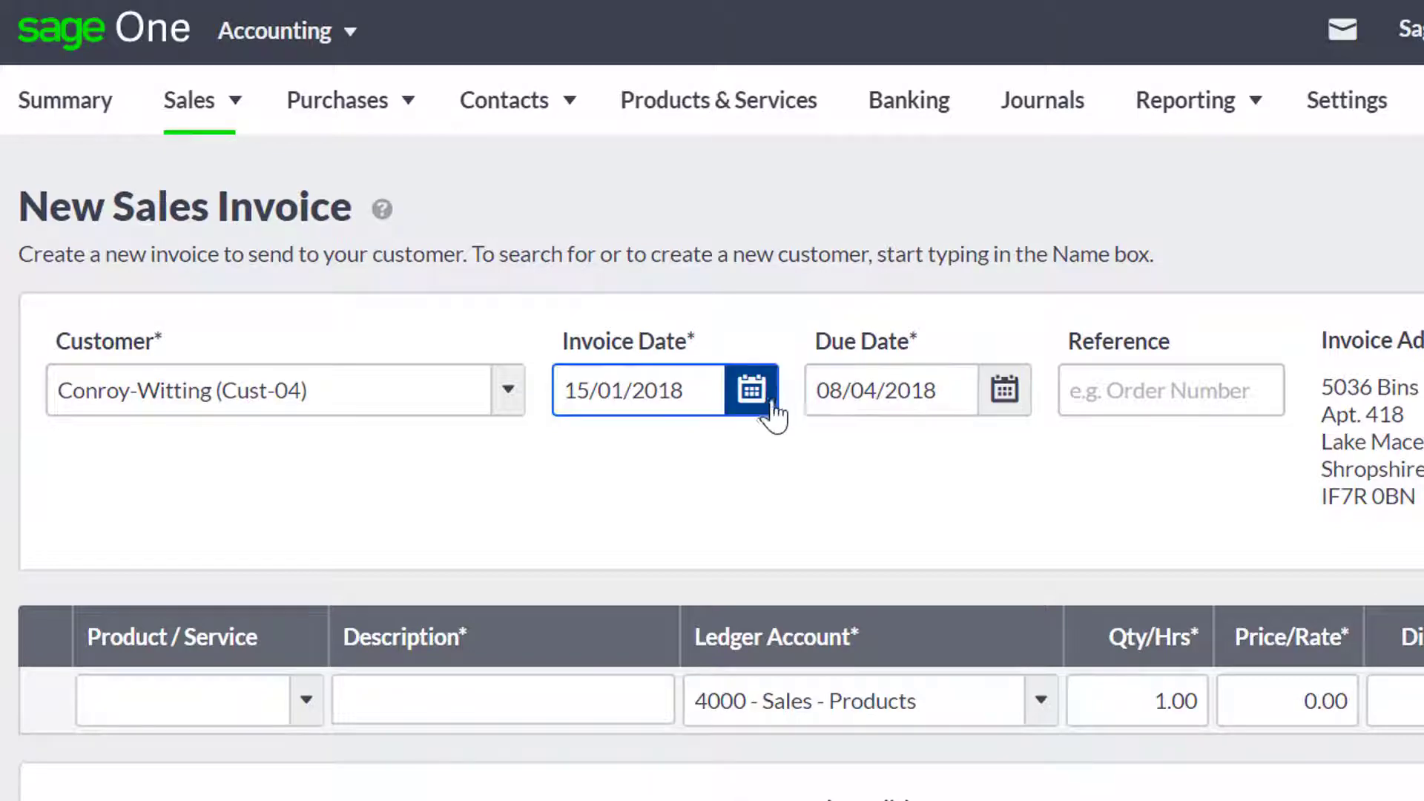
click(661, 704)
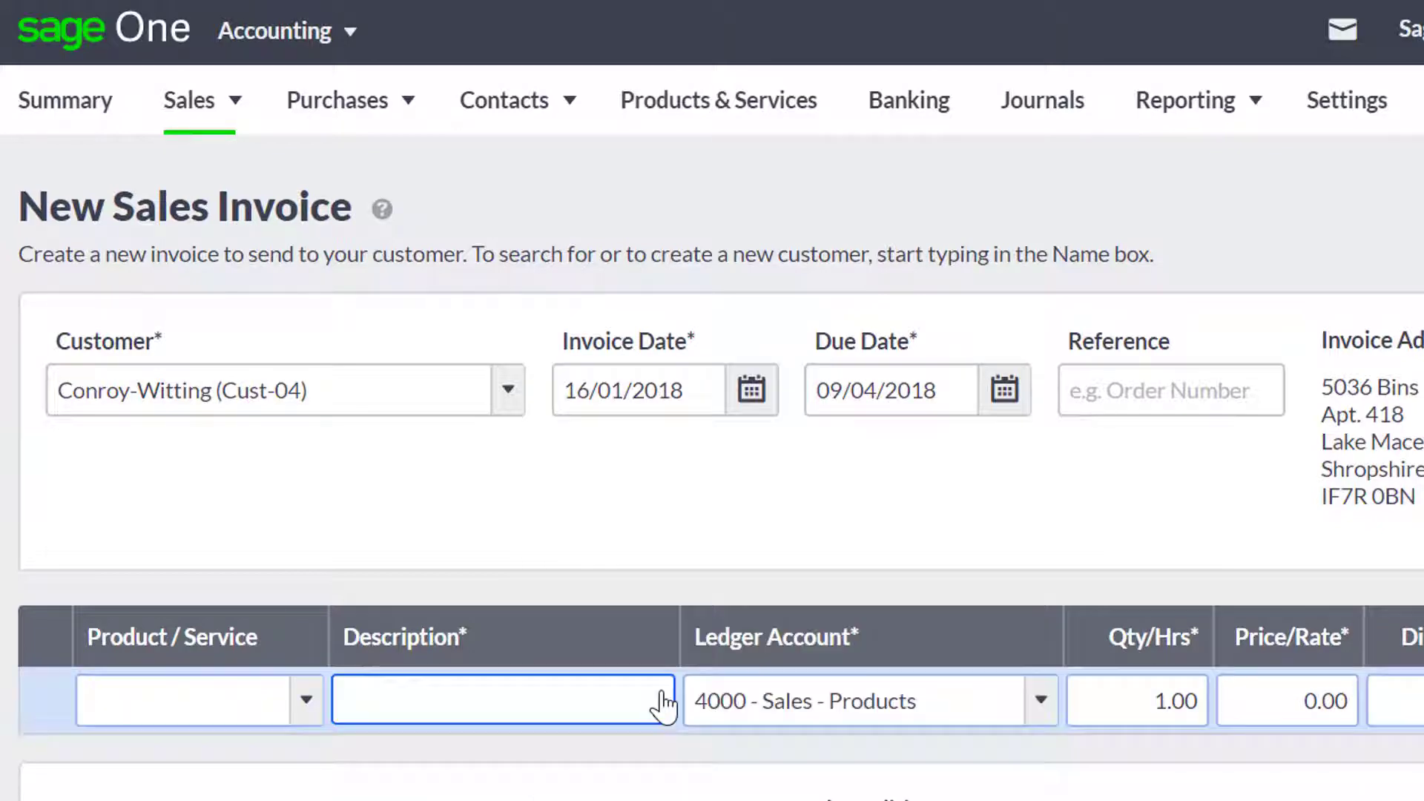
click(829, 403)
click(847, 455)
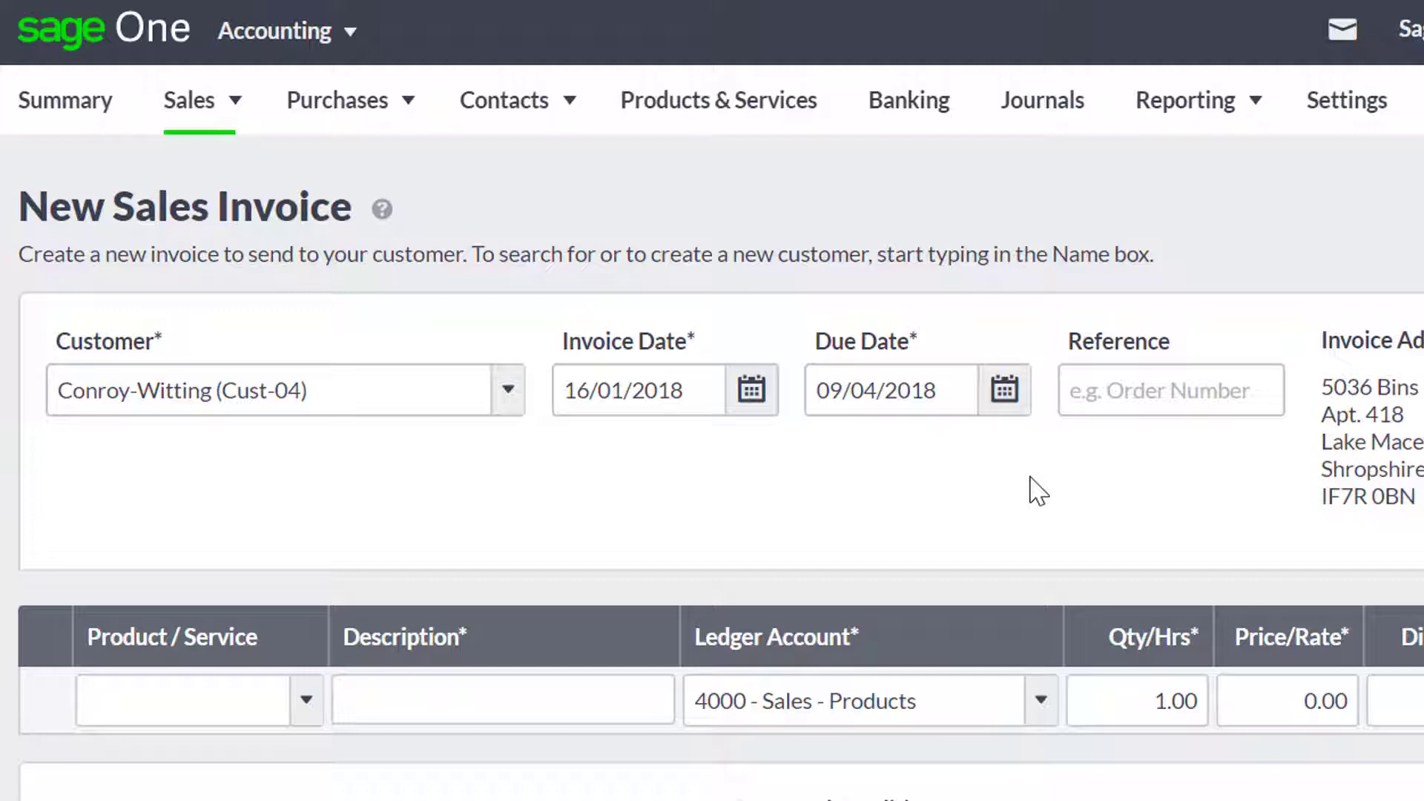
click(1101, 391)
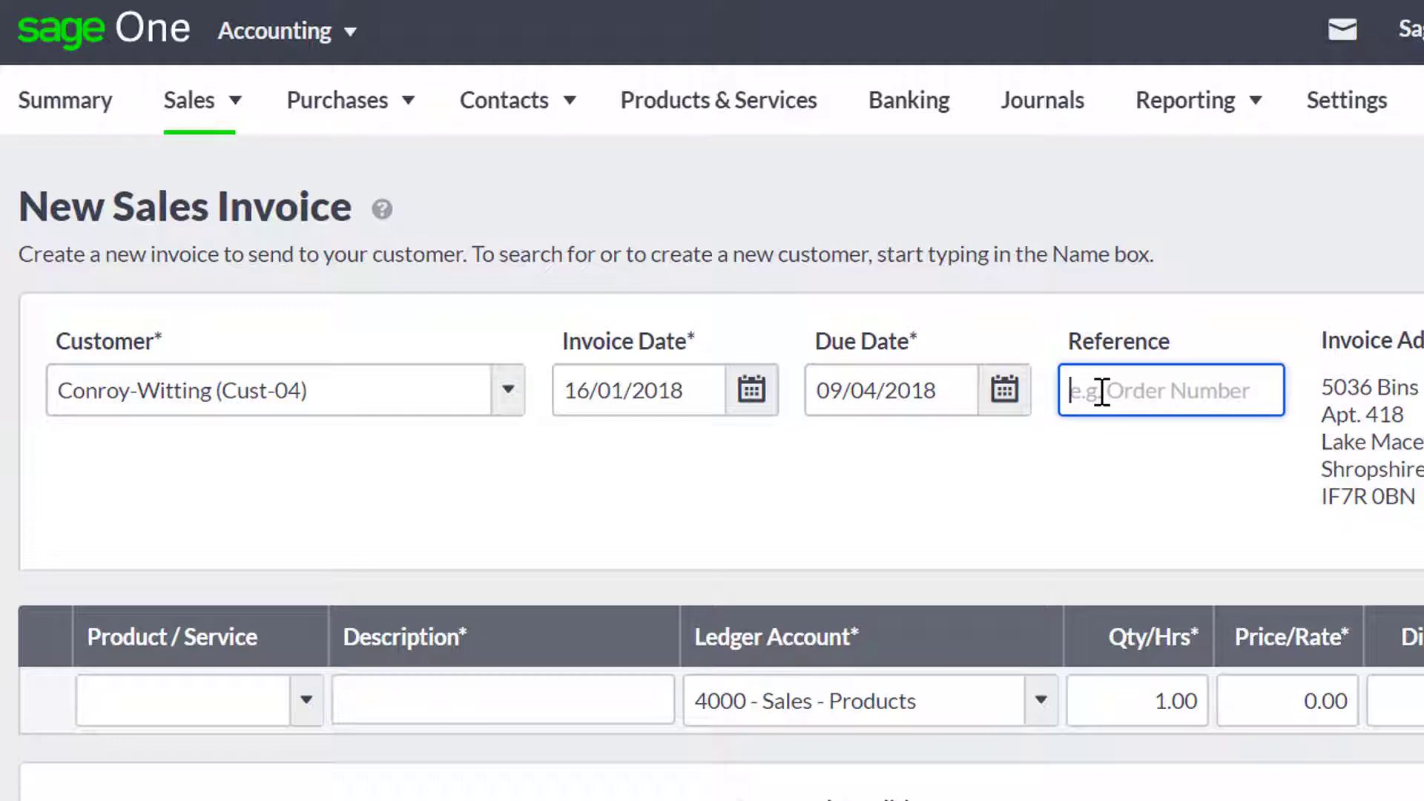
text(Order 1)
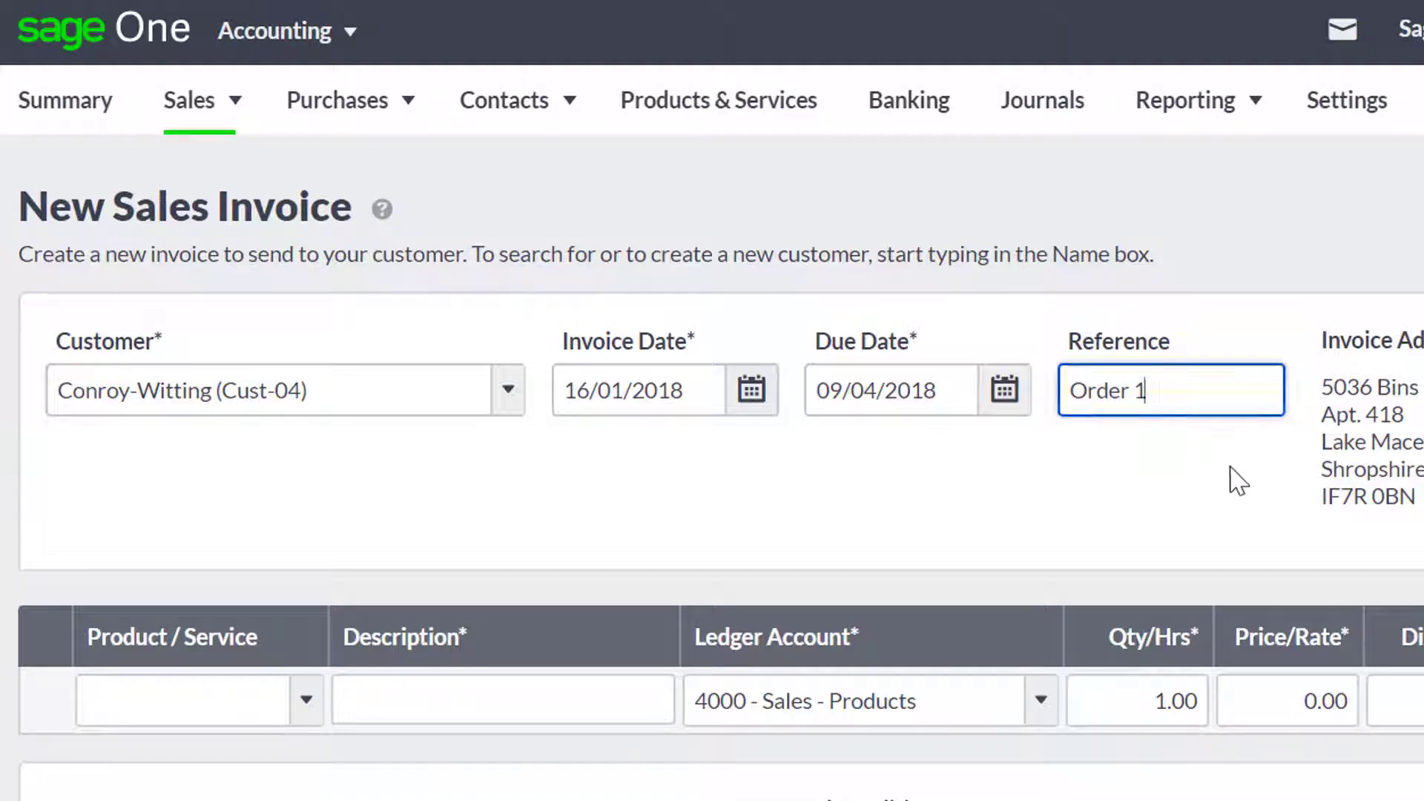
click(1233, 478)
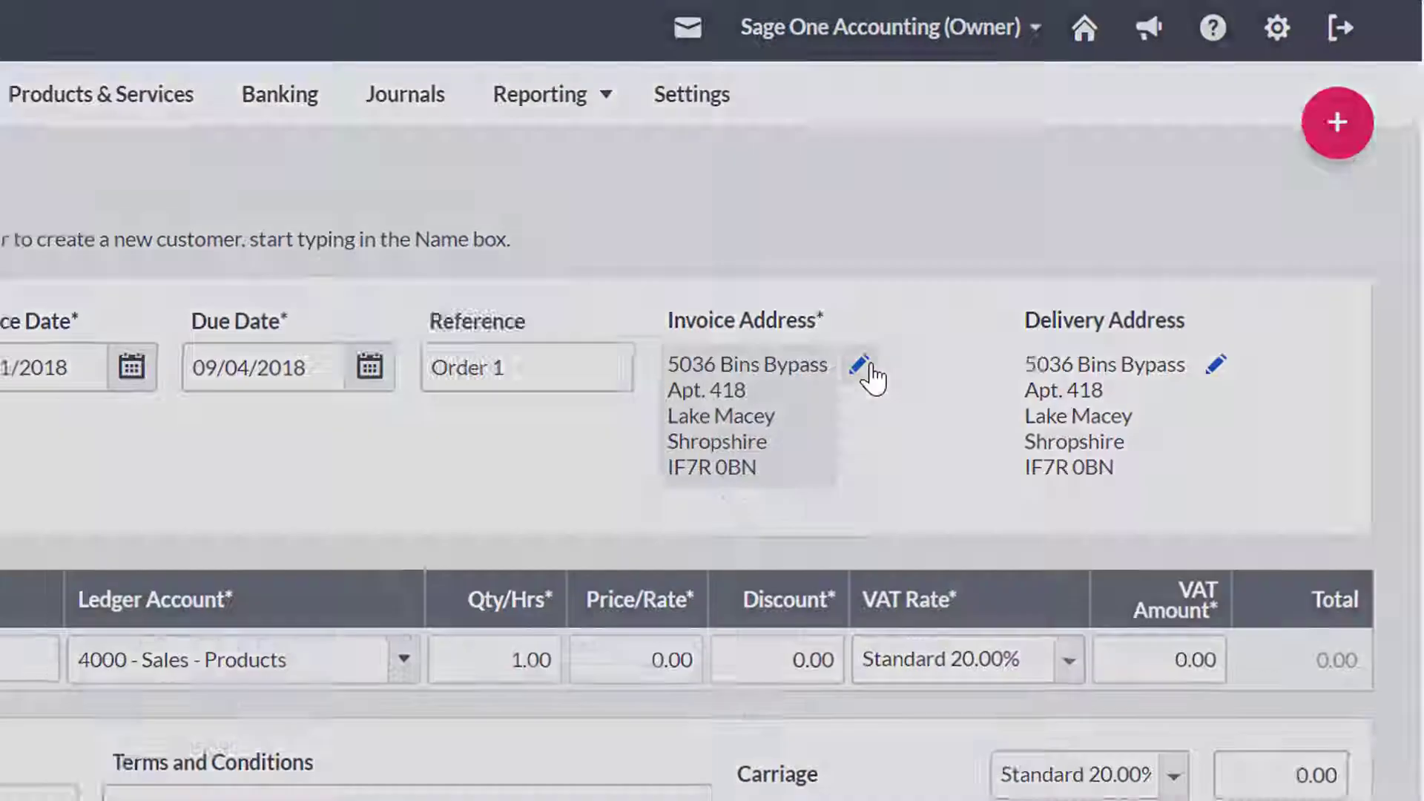
click(824, 389)
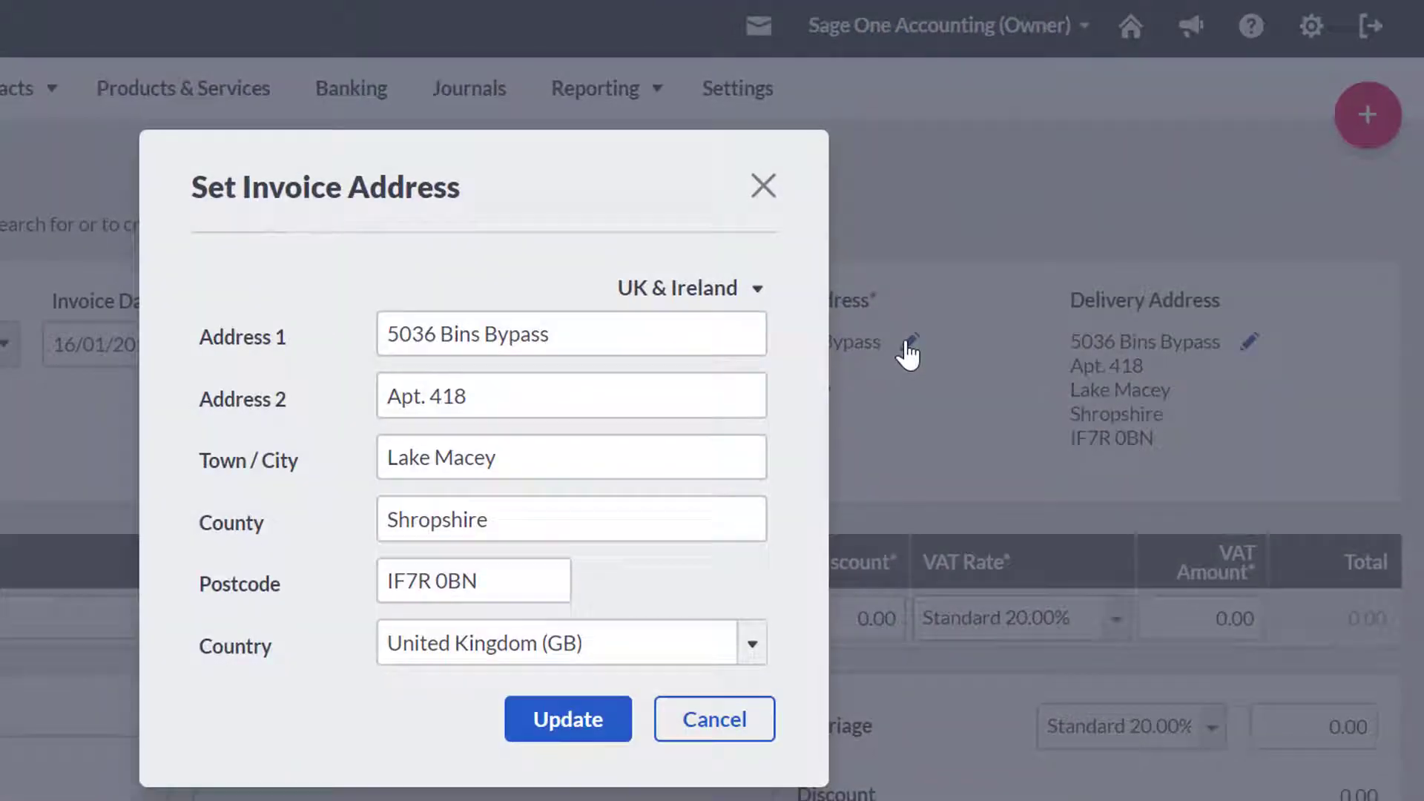
click(590, 395)
click(579, 718)
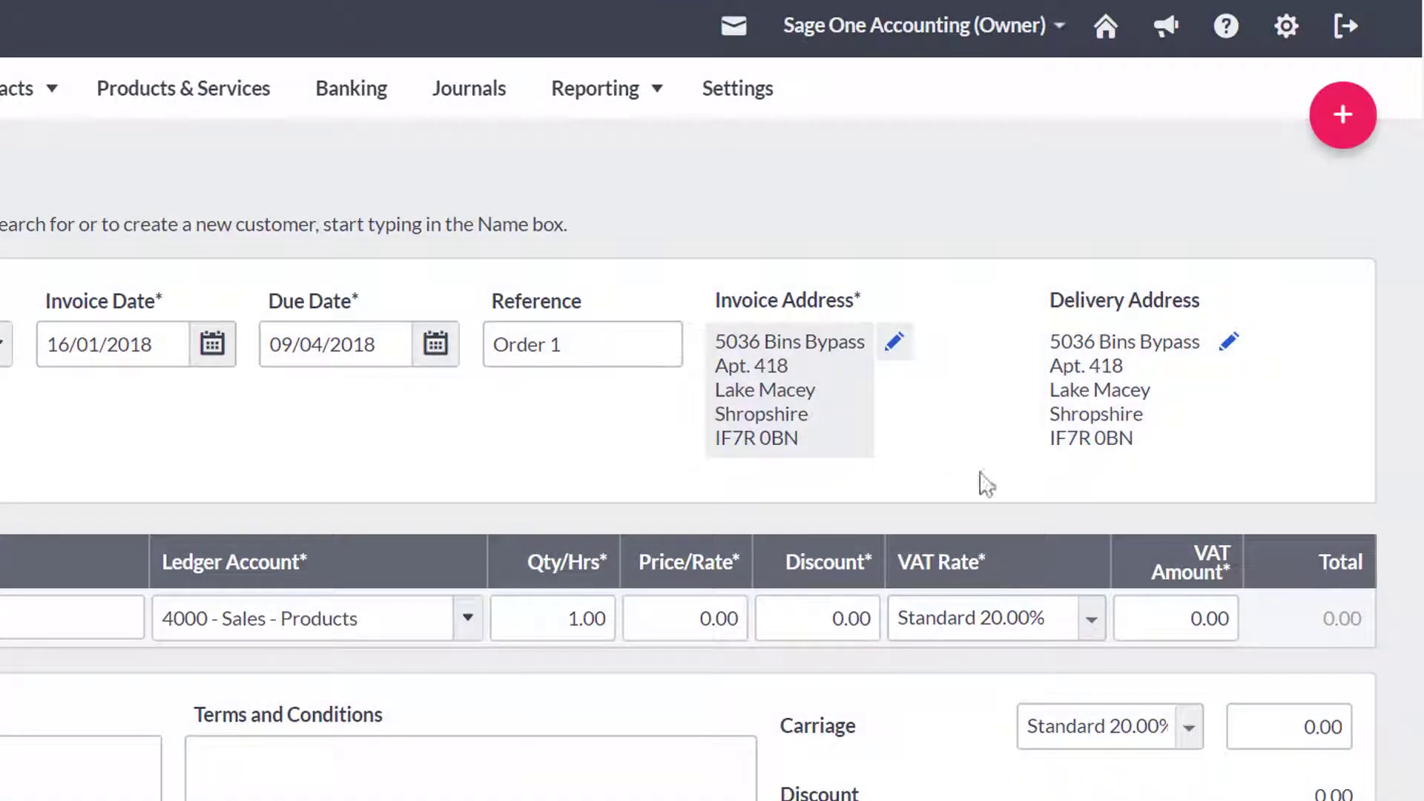
click(1225, 343)
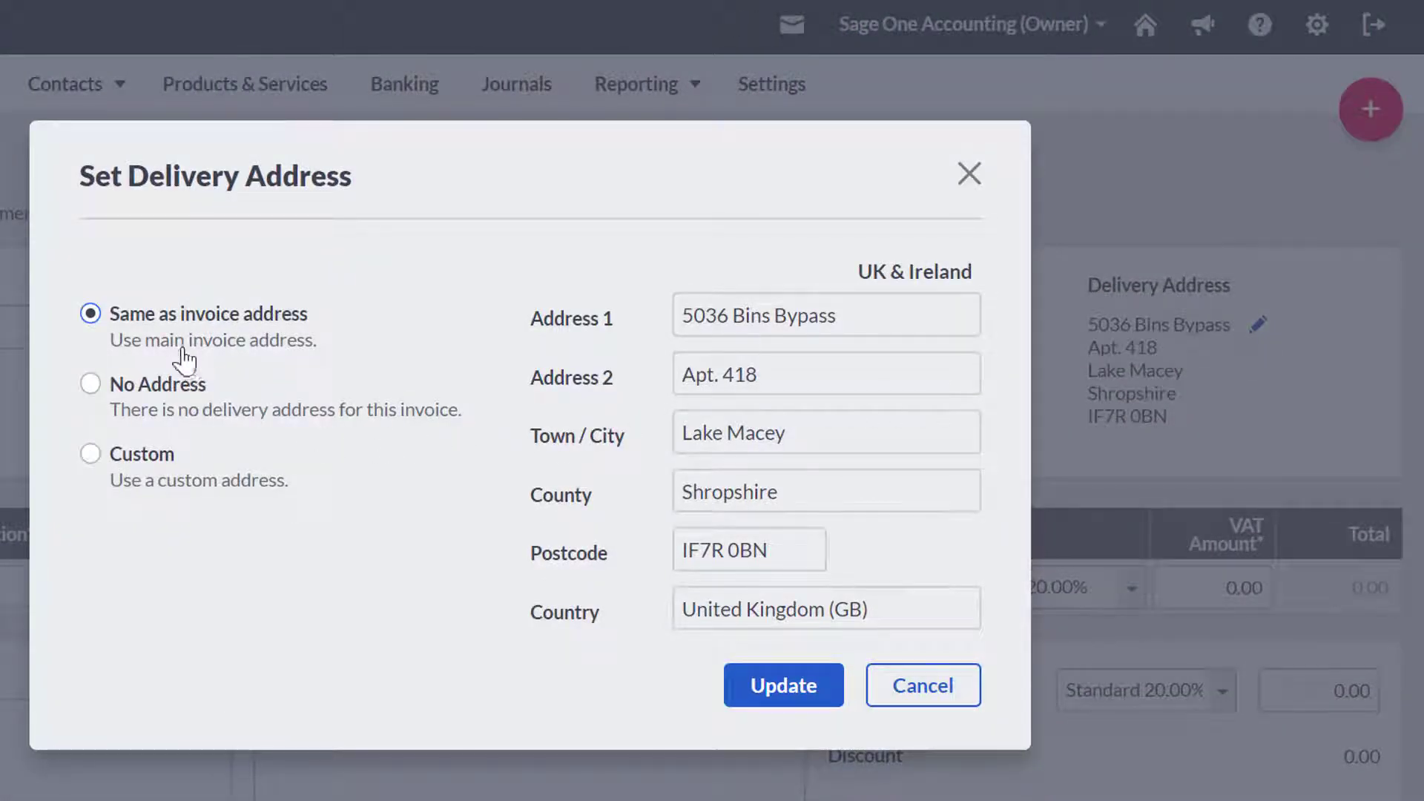
click(147, 475)
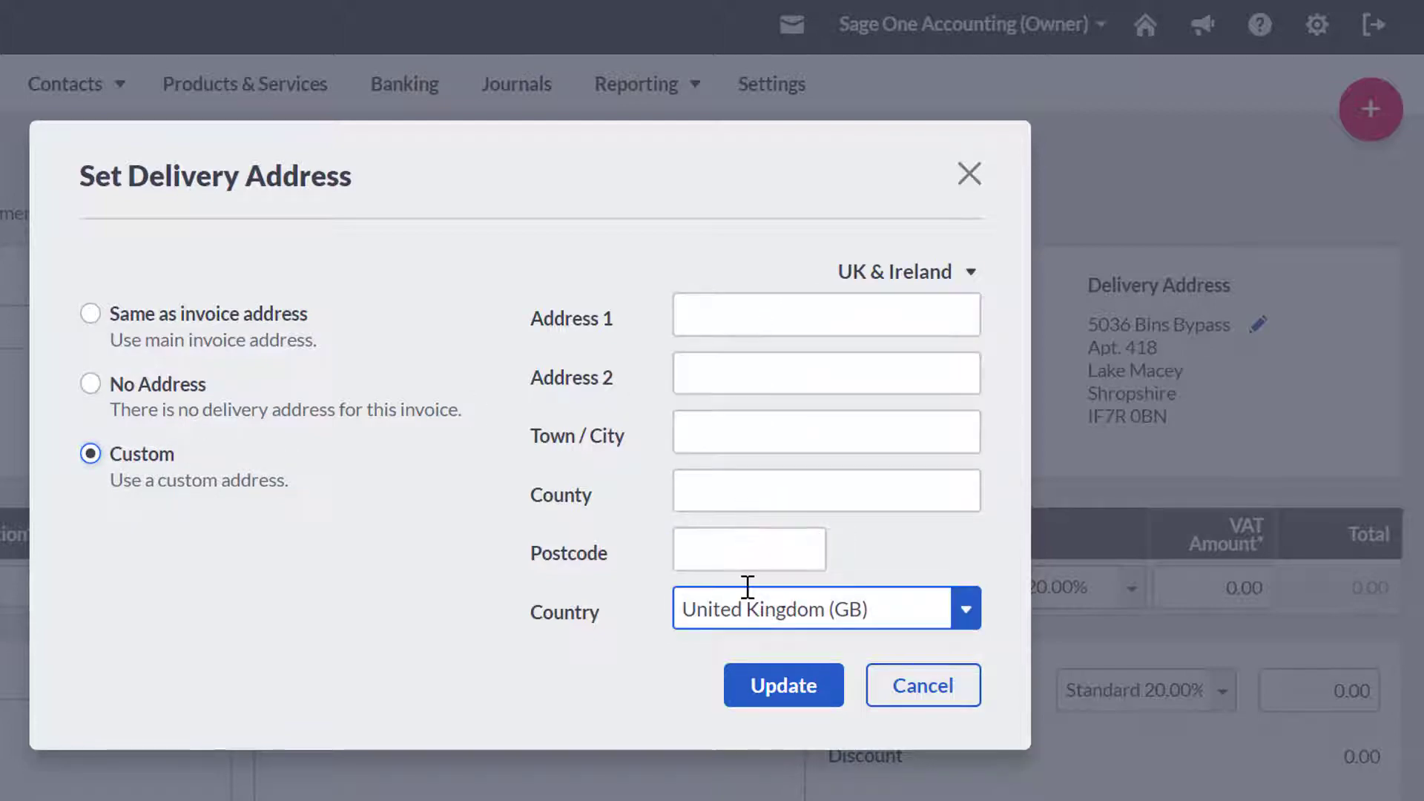
click(906, 689)
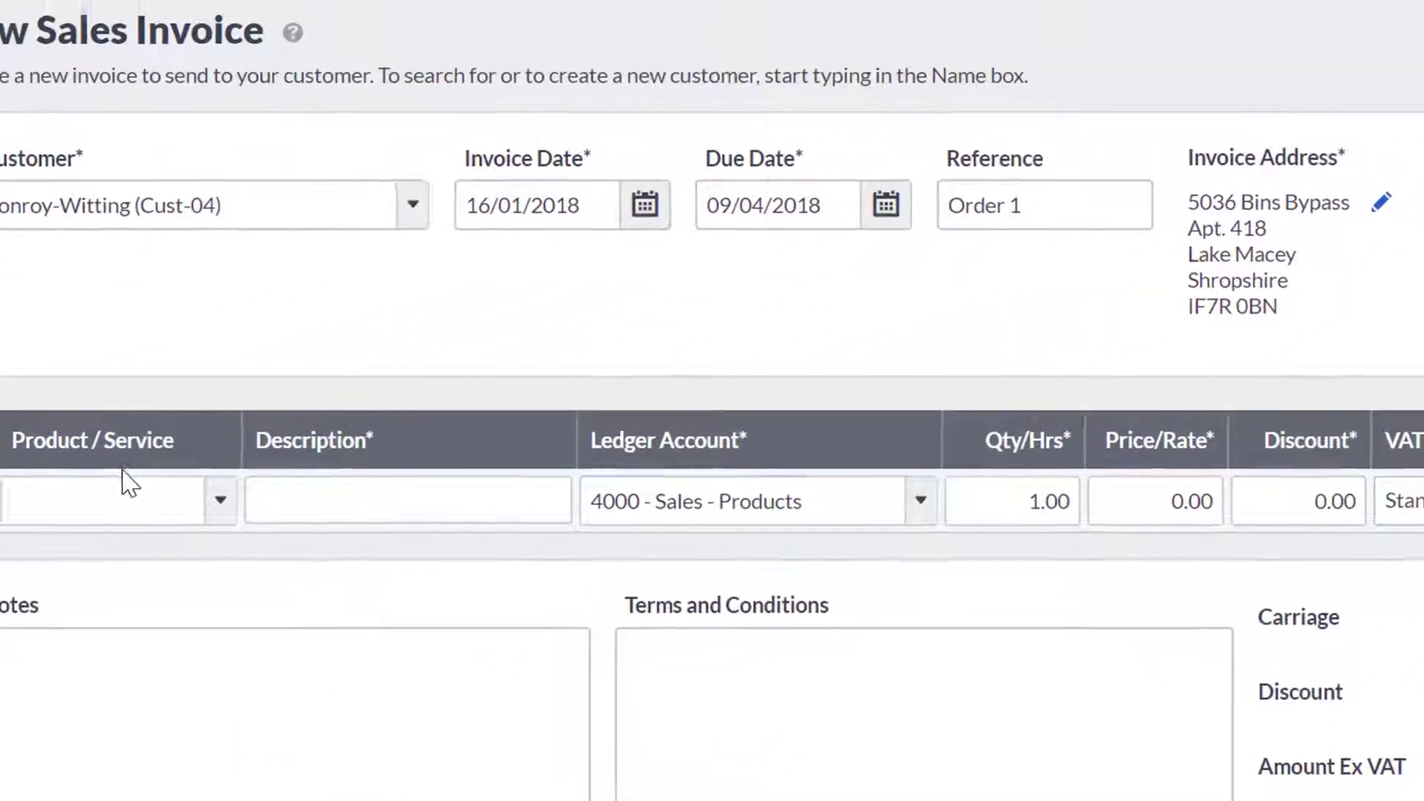
Add Bracket (BRA001) as the invoice's first product line
click(213, 477)
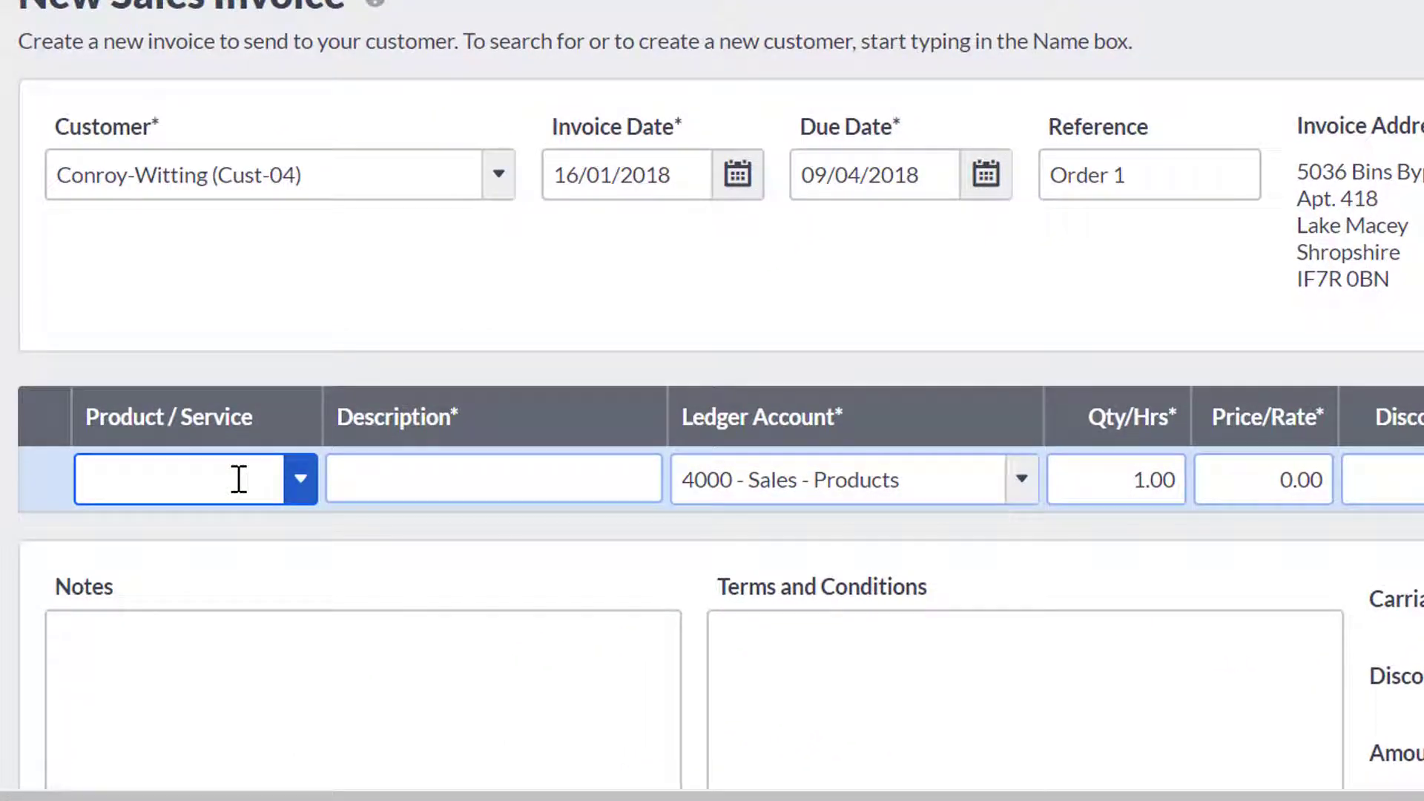
click(301, 478)
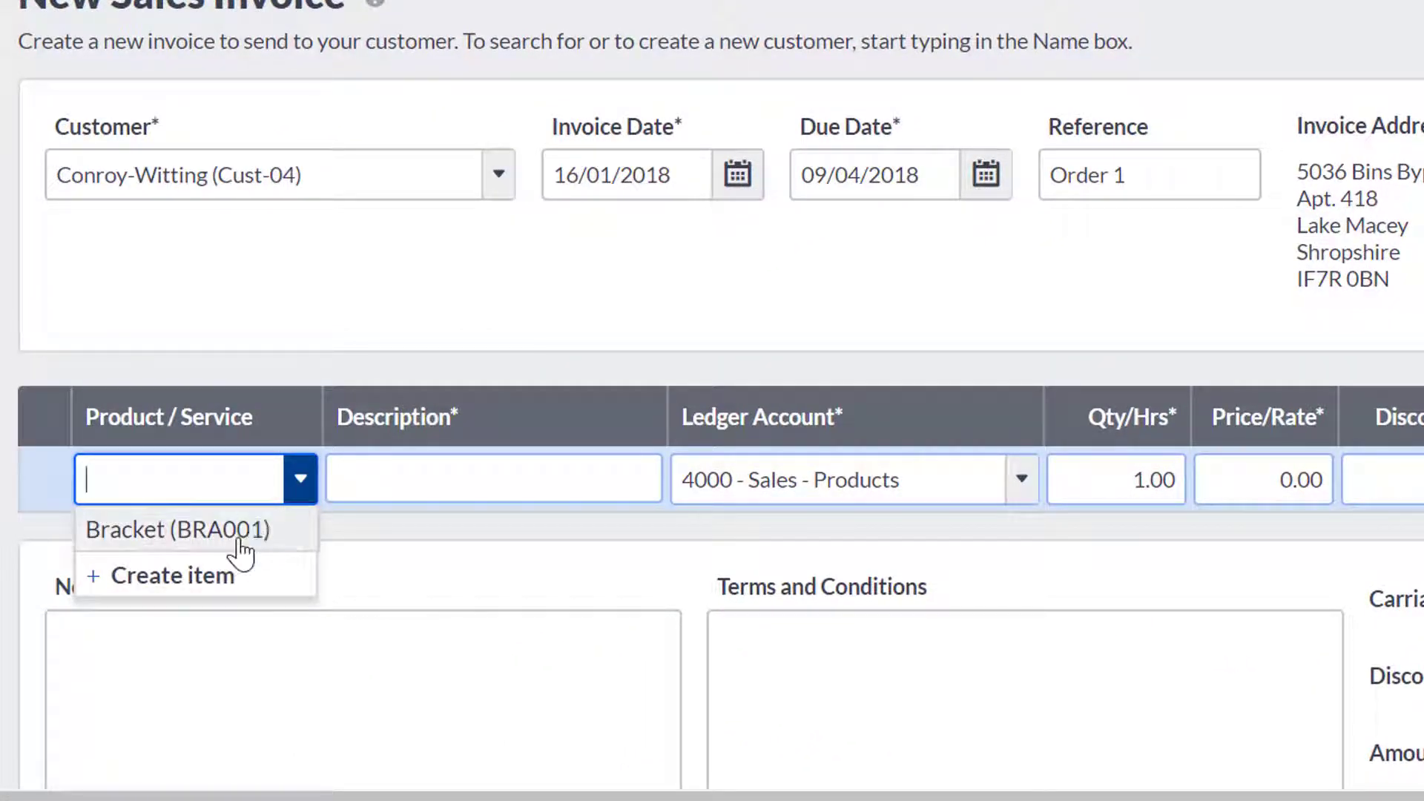
text(Br)
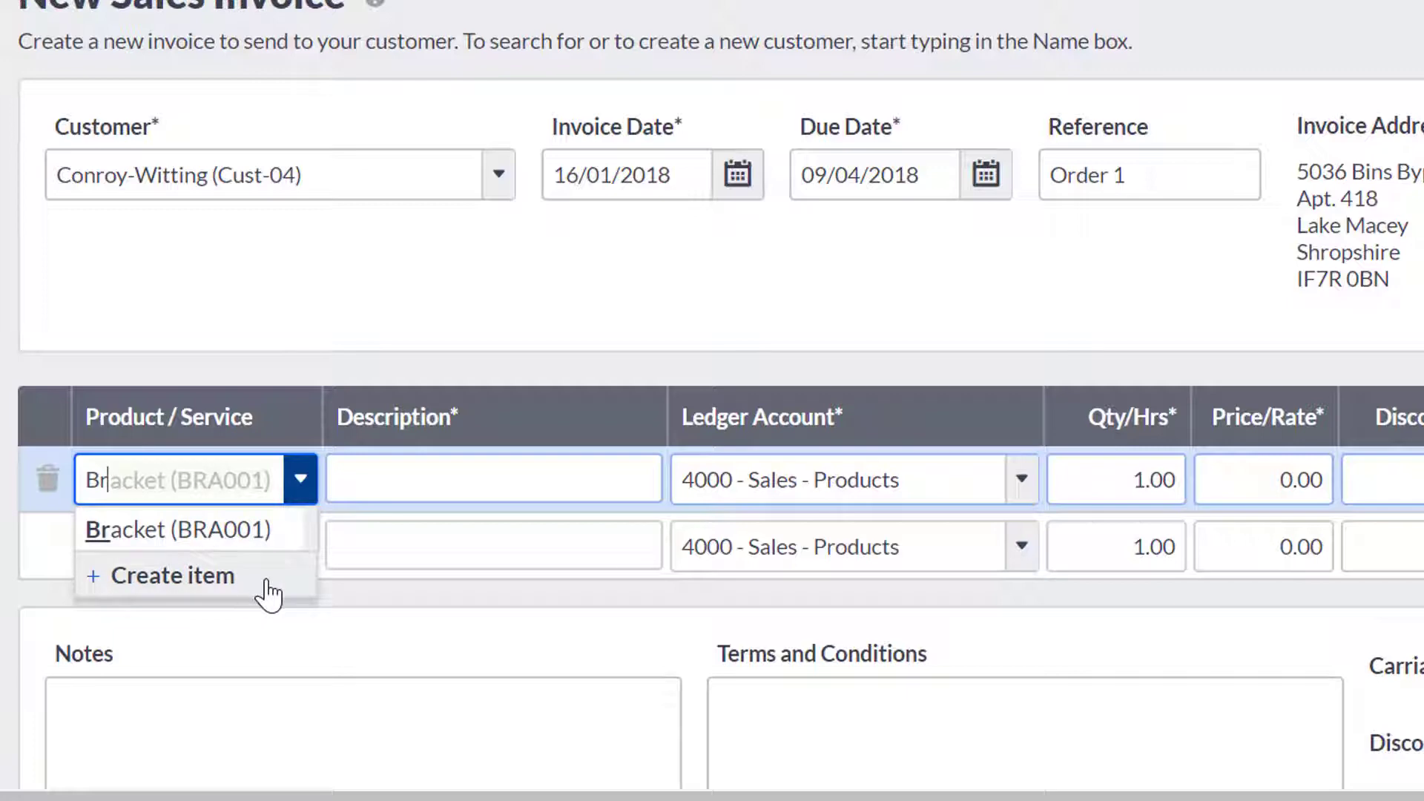
click(264, 535)
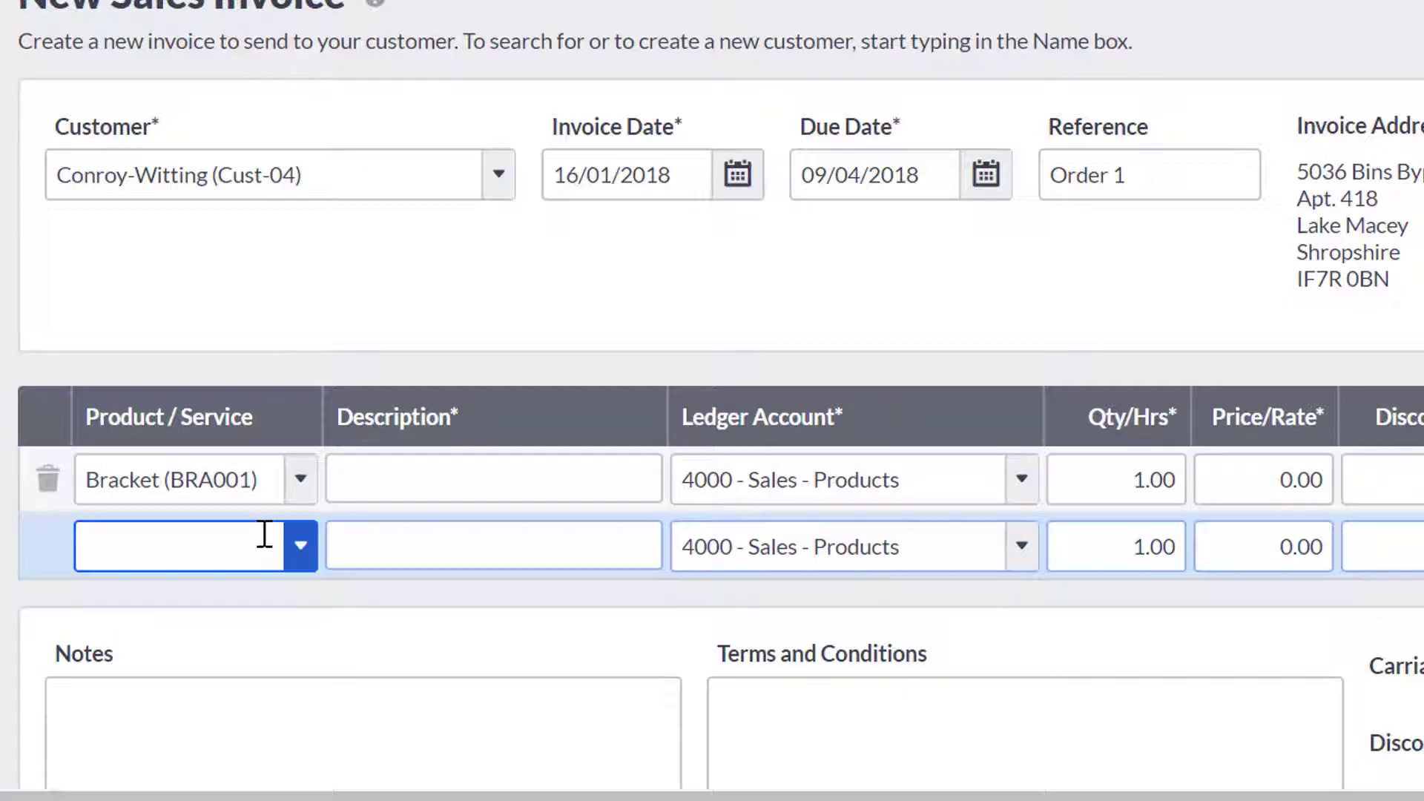
click(330, 504)
click(864, 533)
Change the Bracket line's quantity from 10 to 1, keeping the 10.00 price
click(1092, 484)
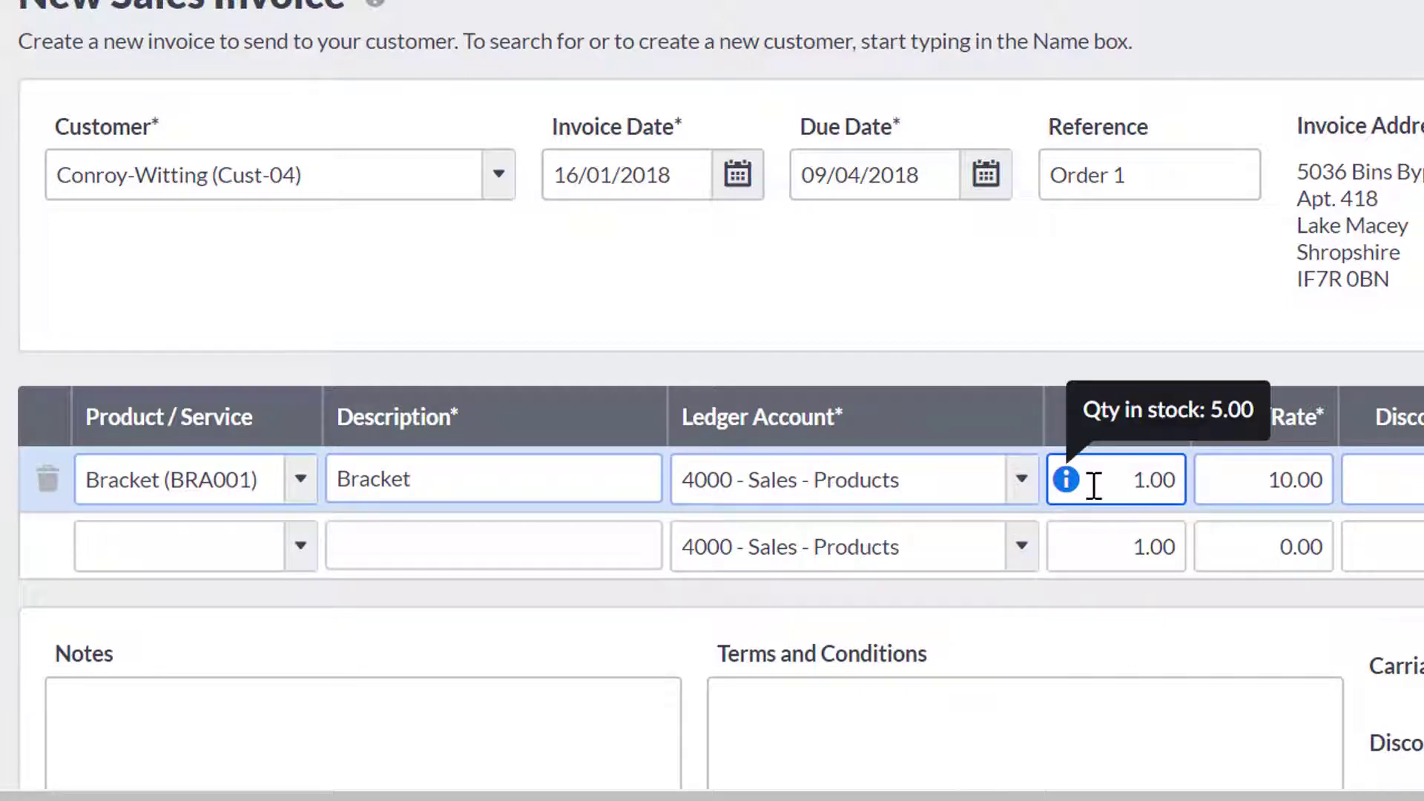
double_click(1126, 480)
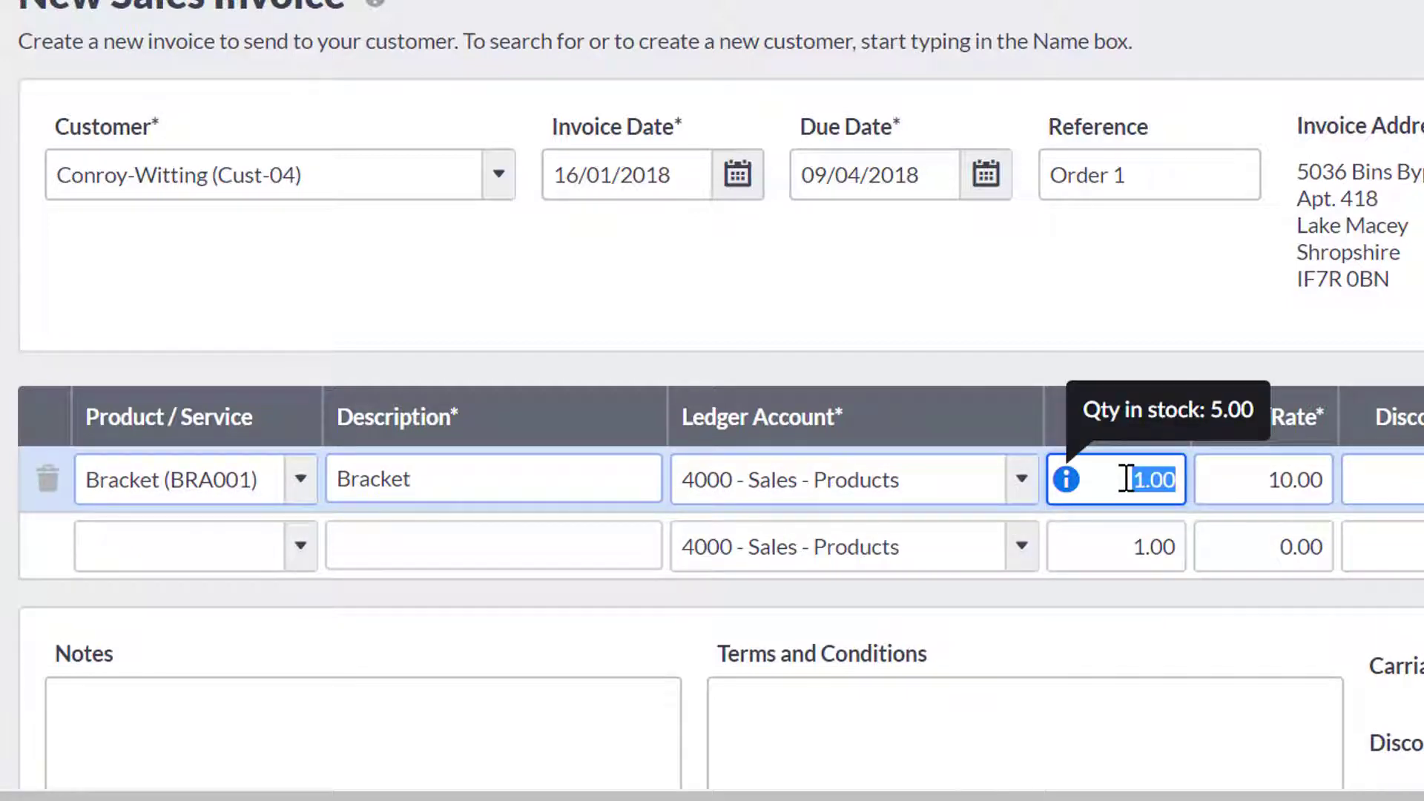
text(10)
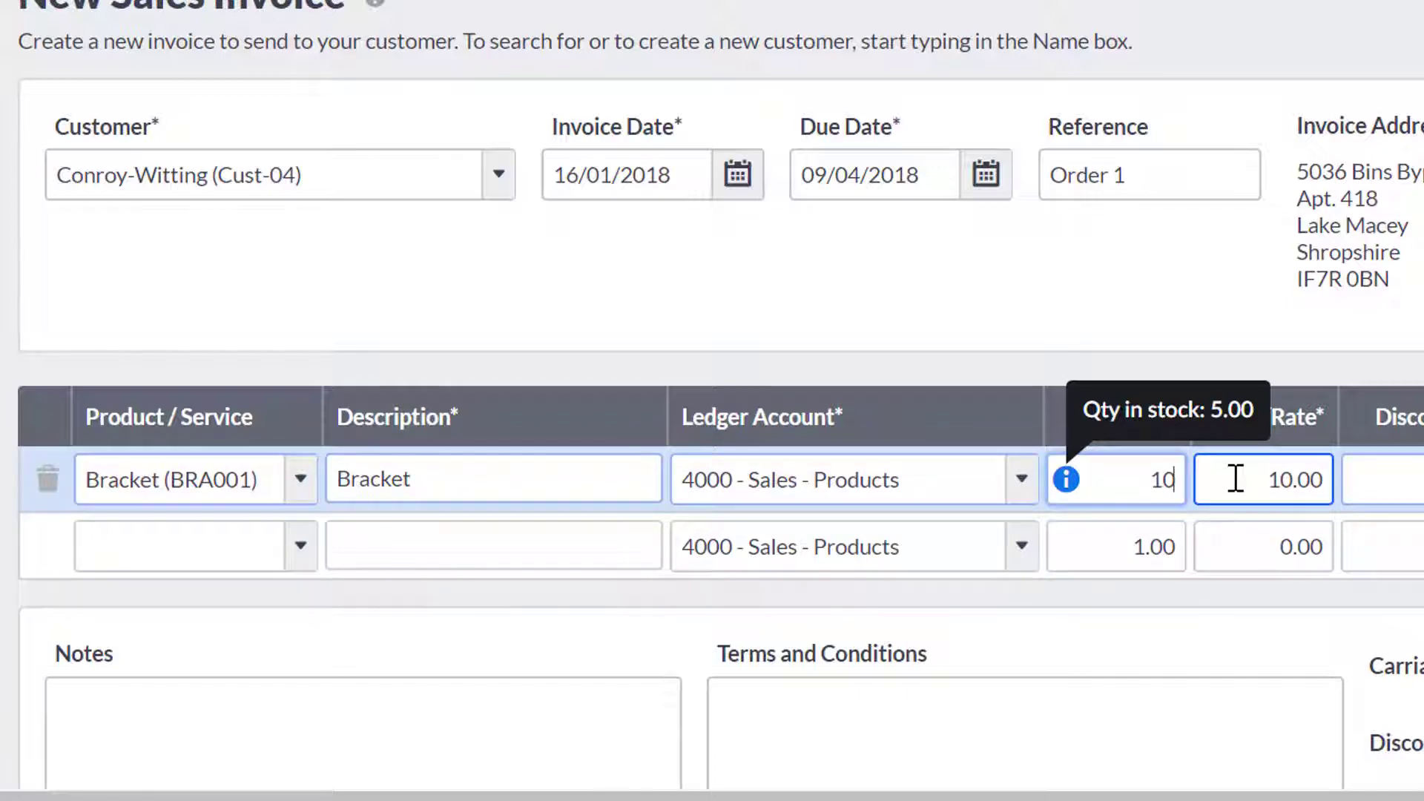
click(1233, 479)
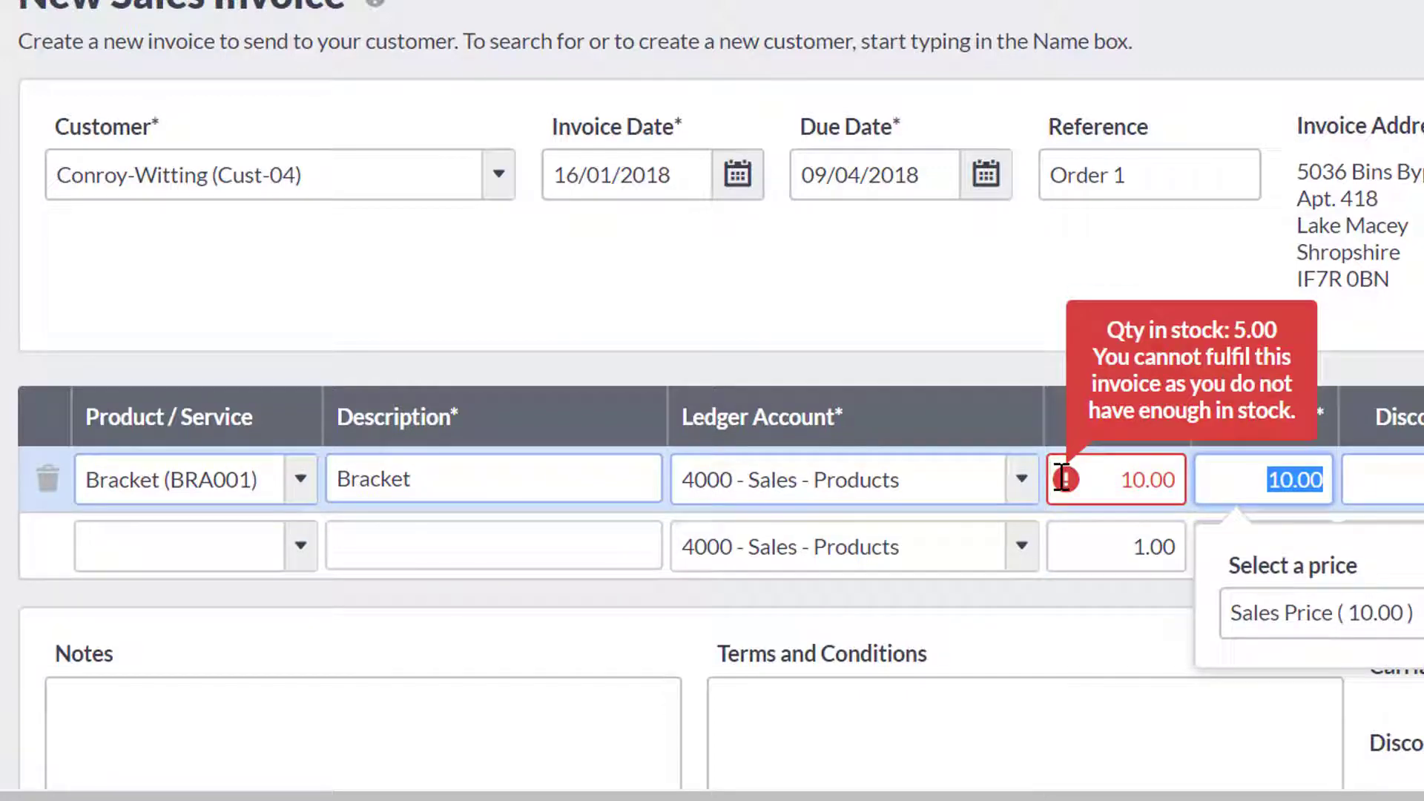
click(1066, 407)
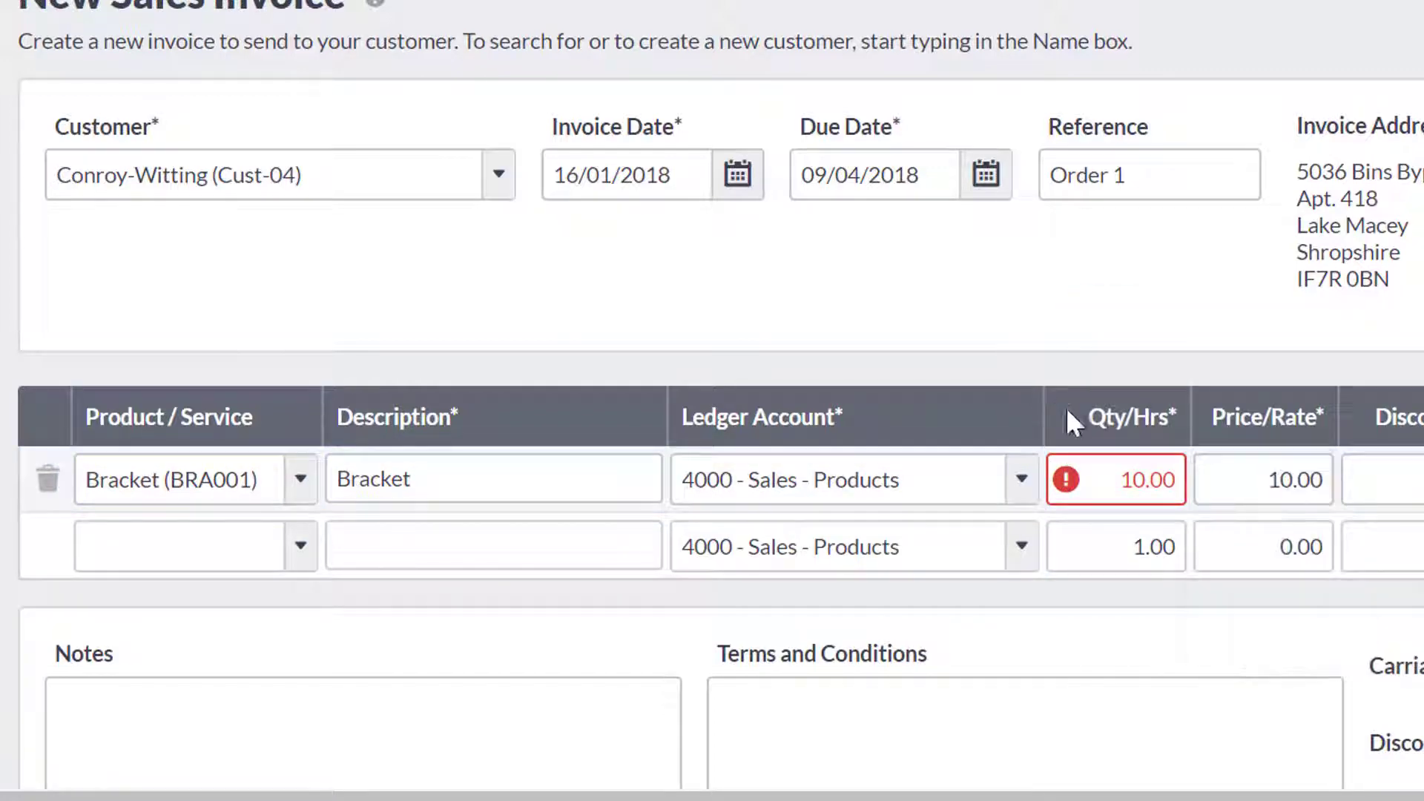
drag(1115, 476, 1170, 470)
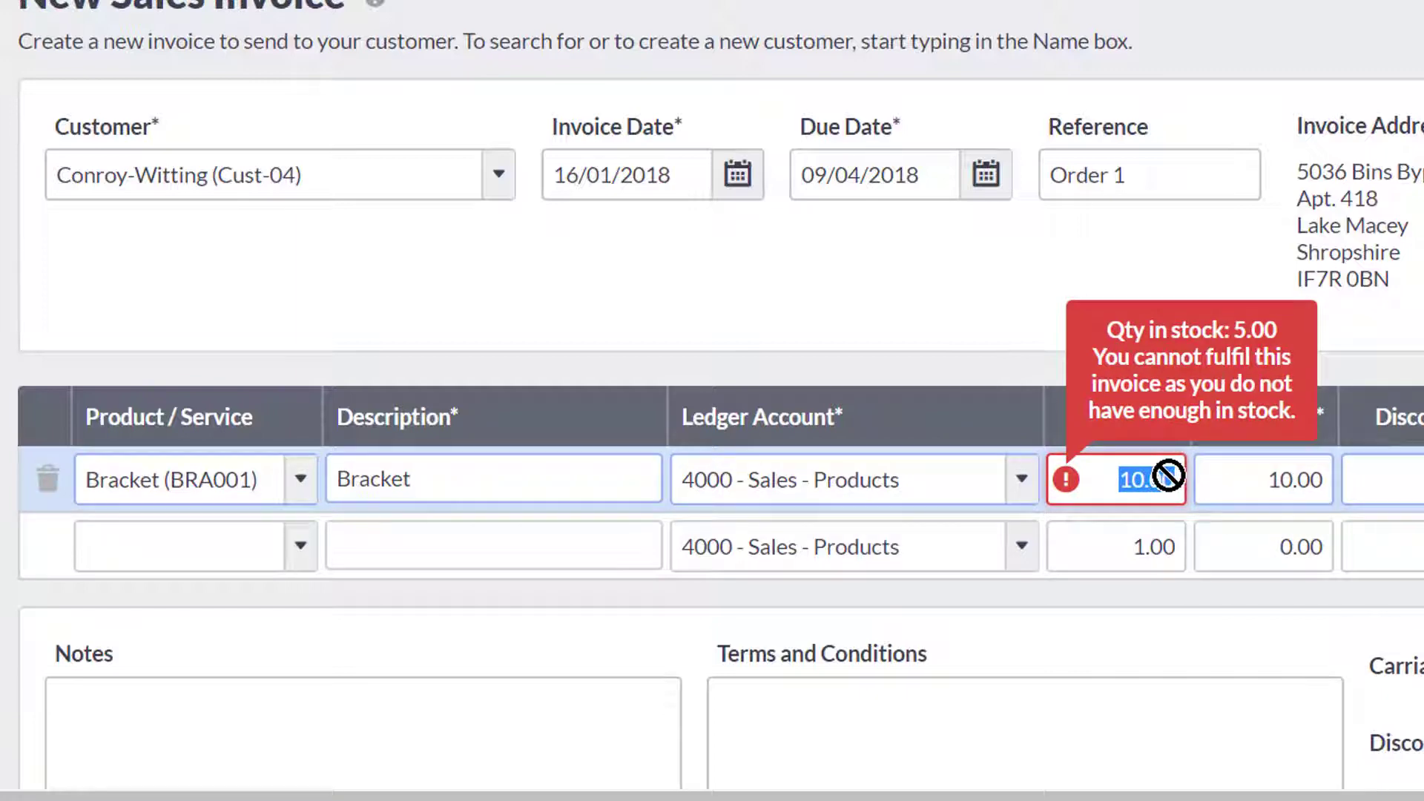
key(BackSpace)
text(1)
click(1195, 378)
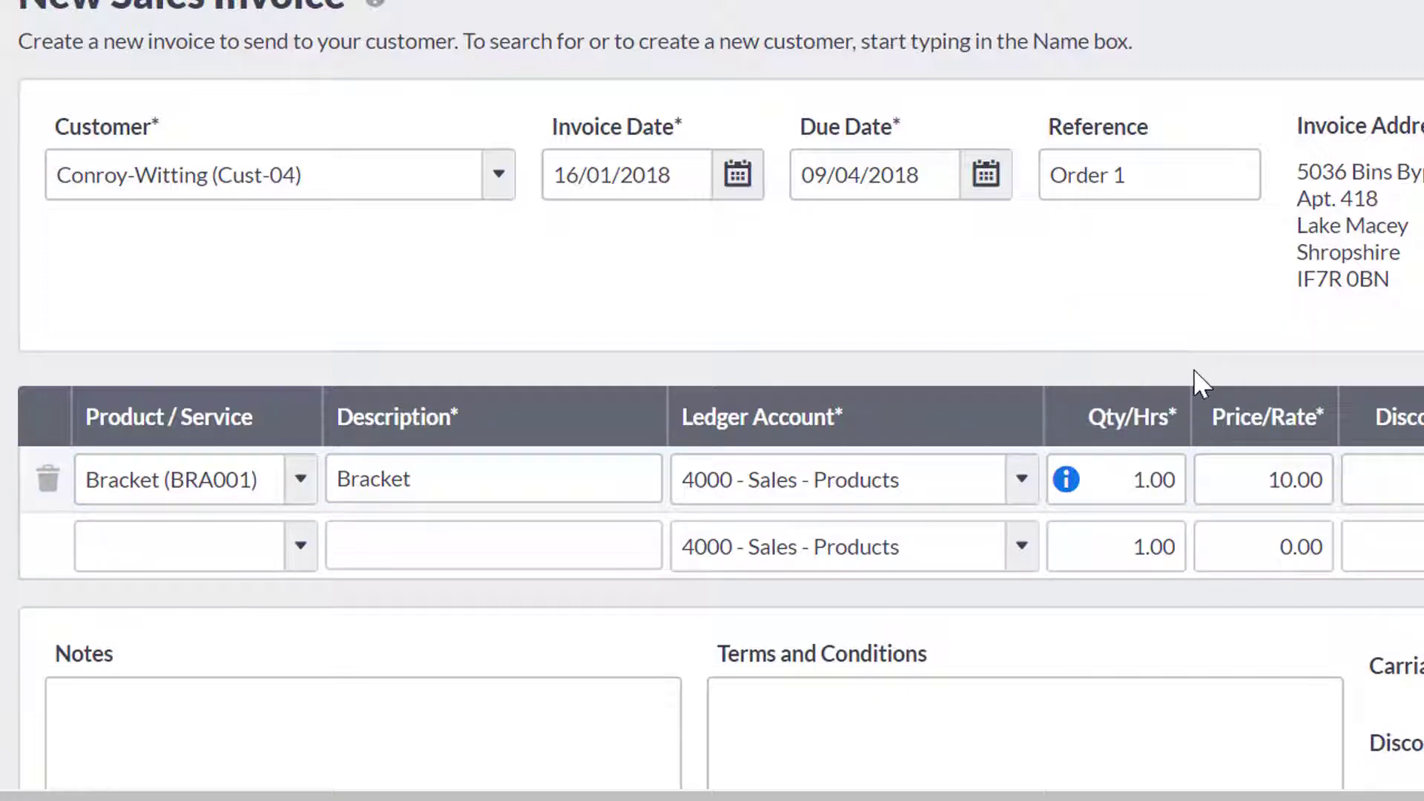
click(455, 480)
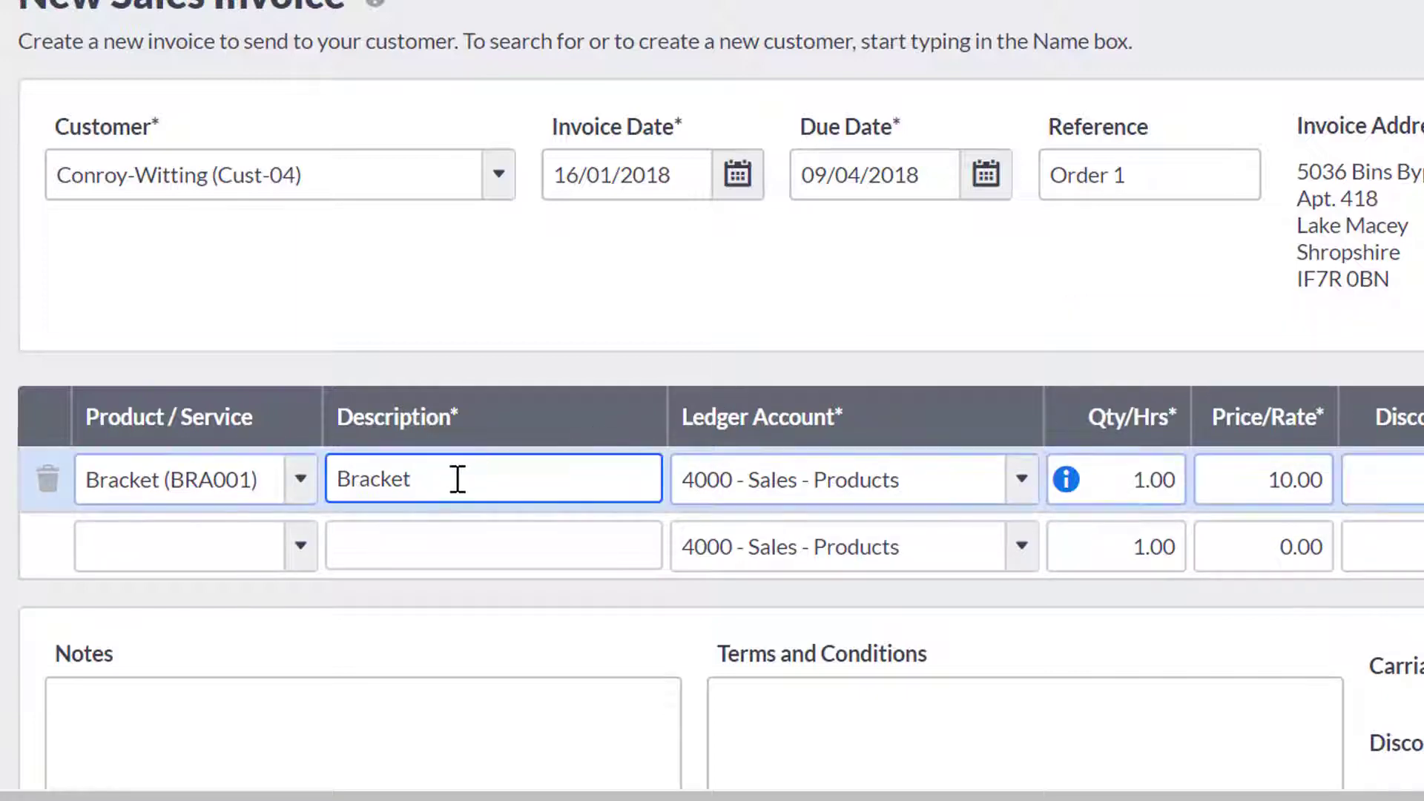
click(758, 488)
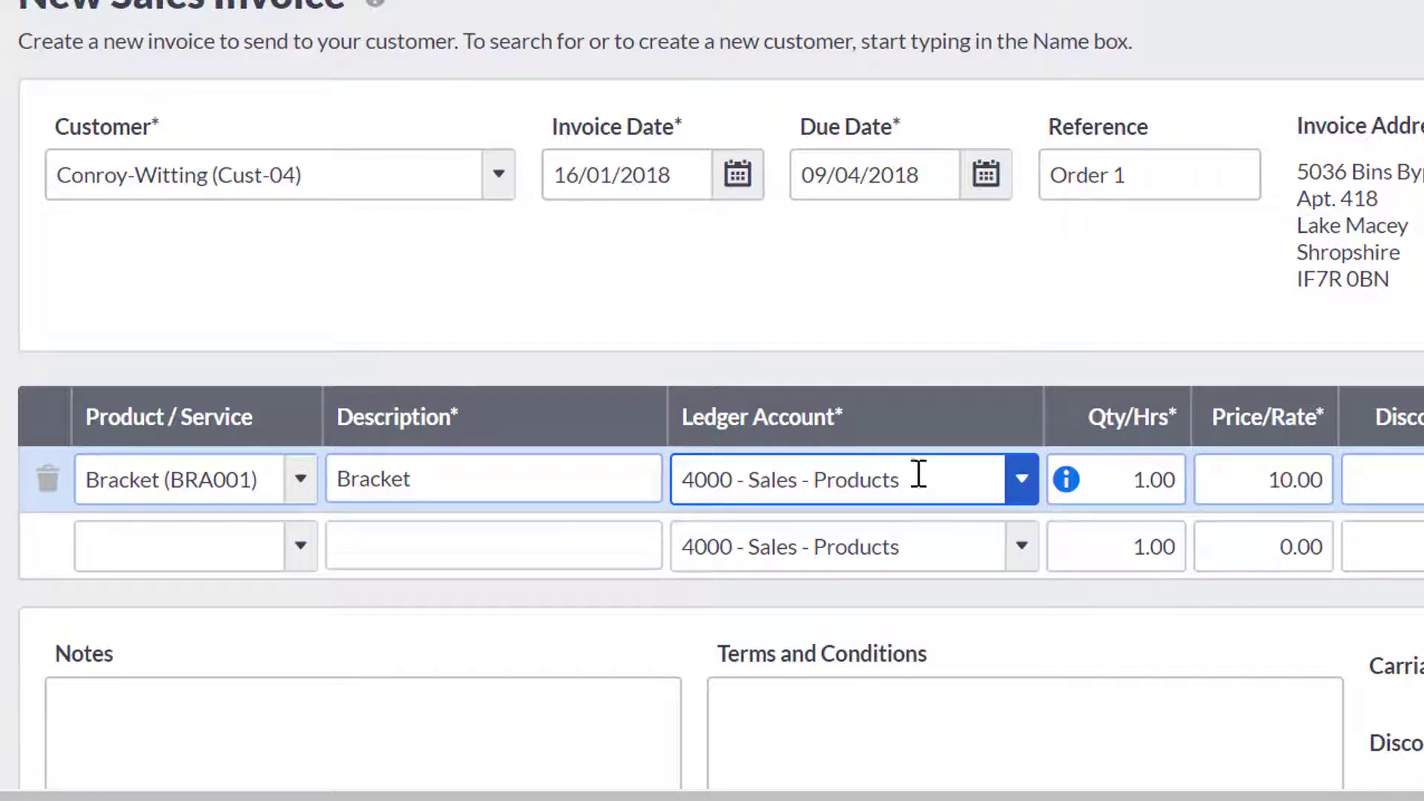
click(1153, 488)
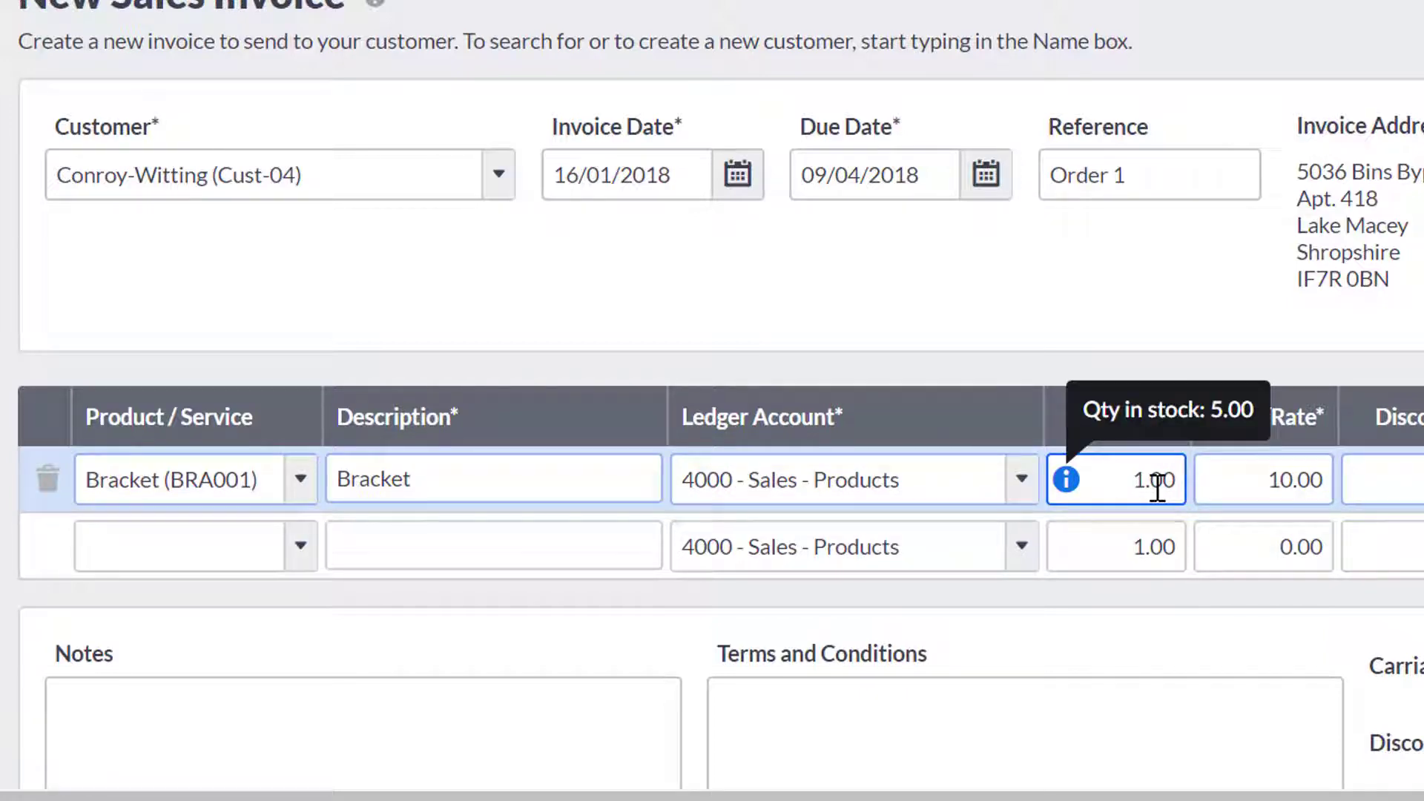
click(1272, 381)
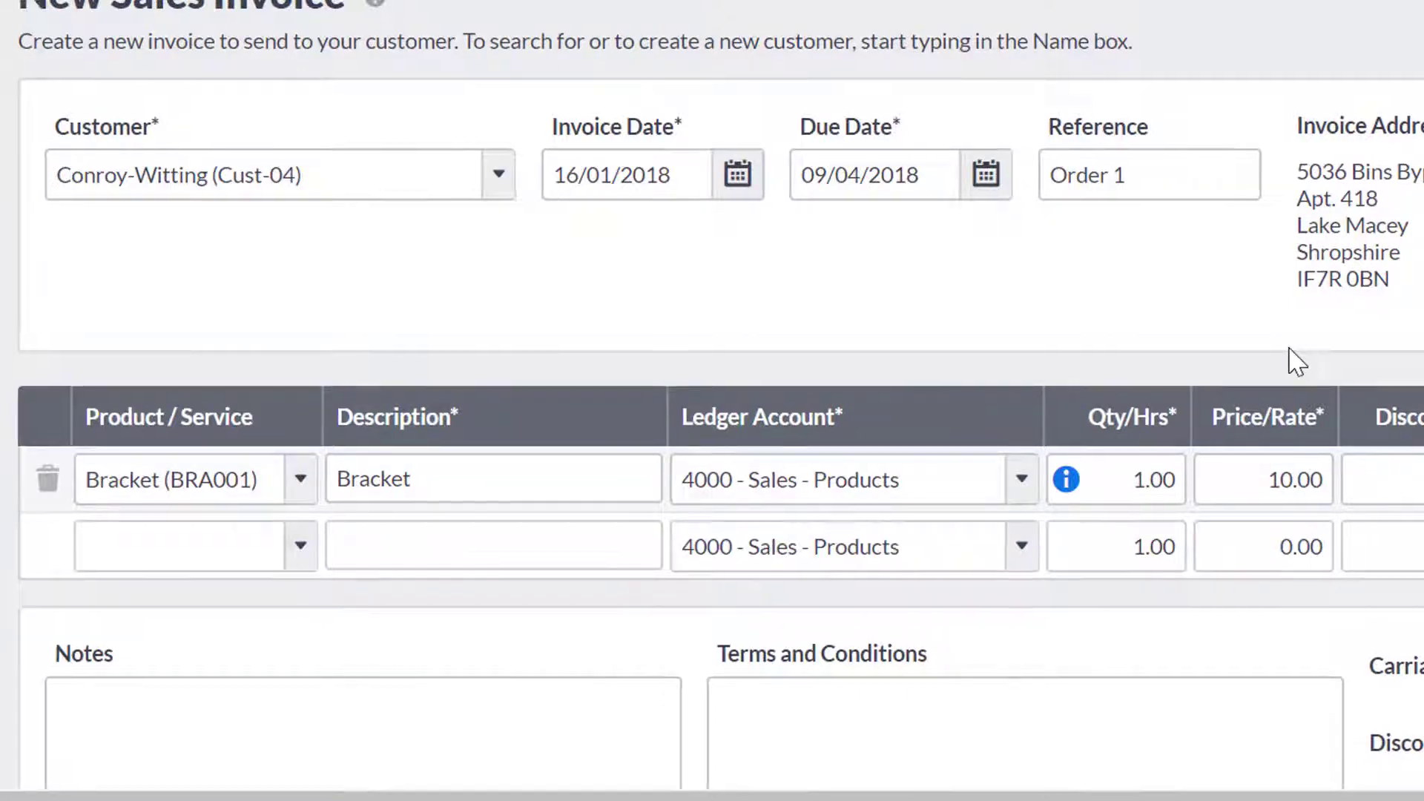
click(1224, 478)
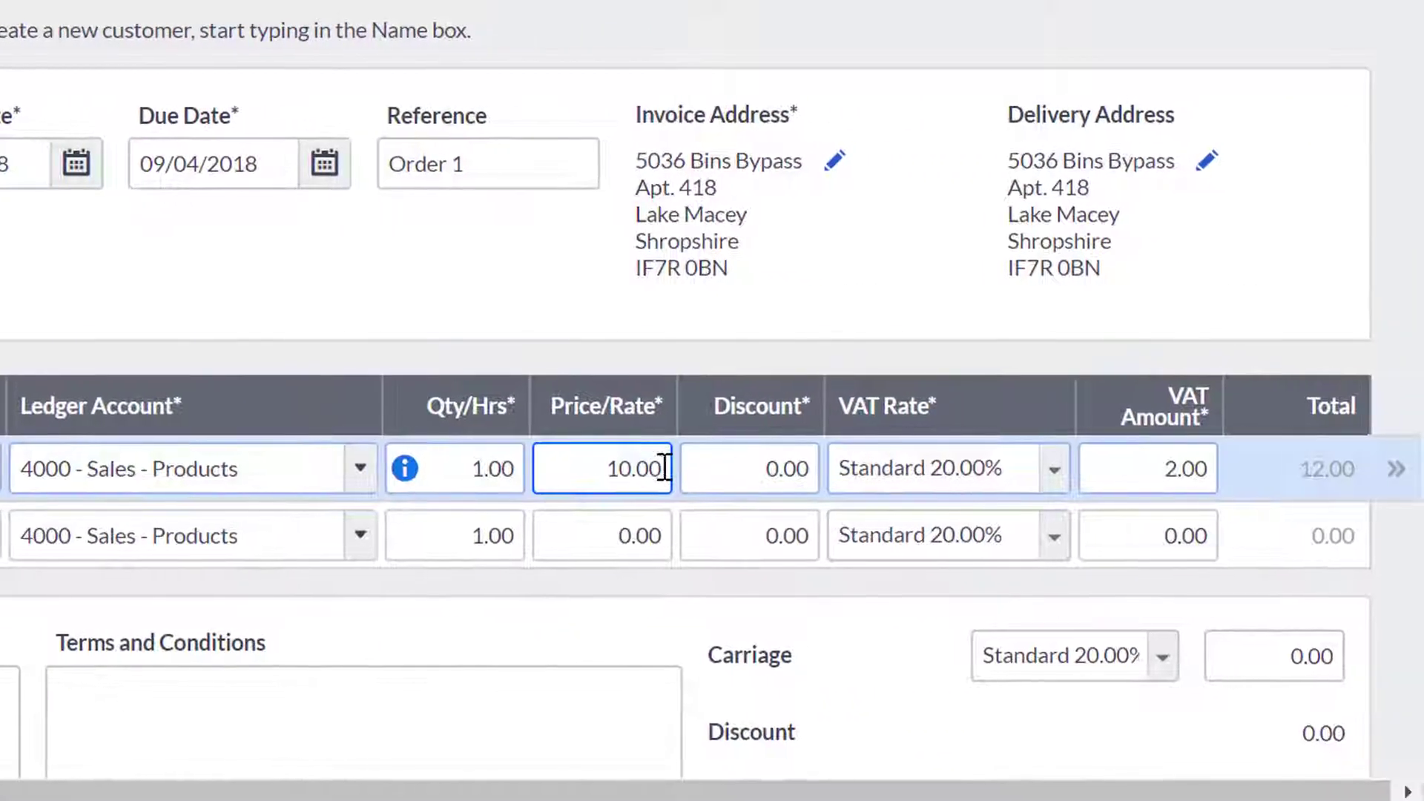
click(705, 467)
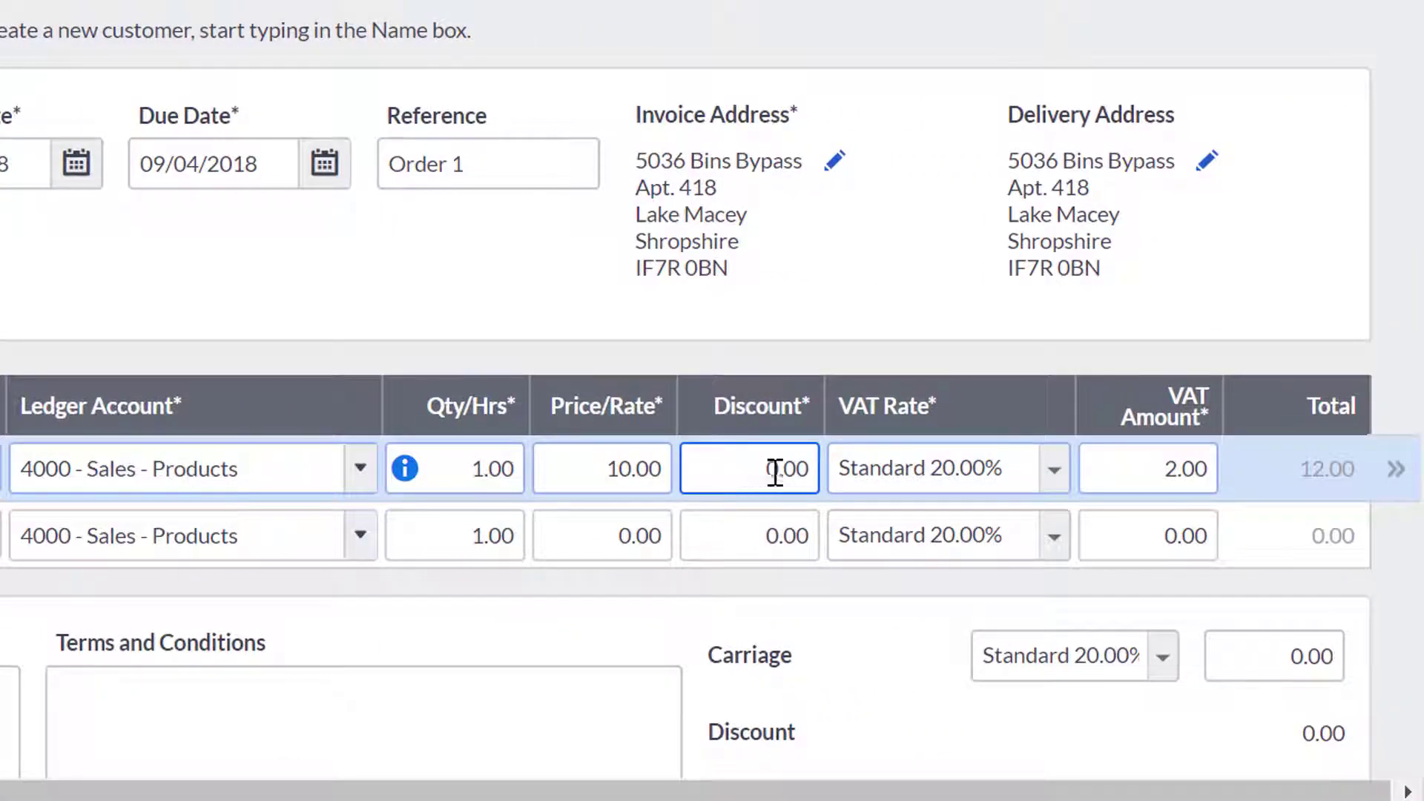
click(938, 486)
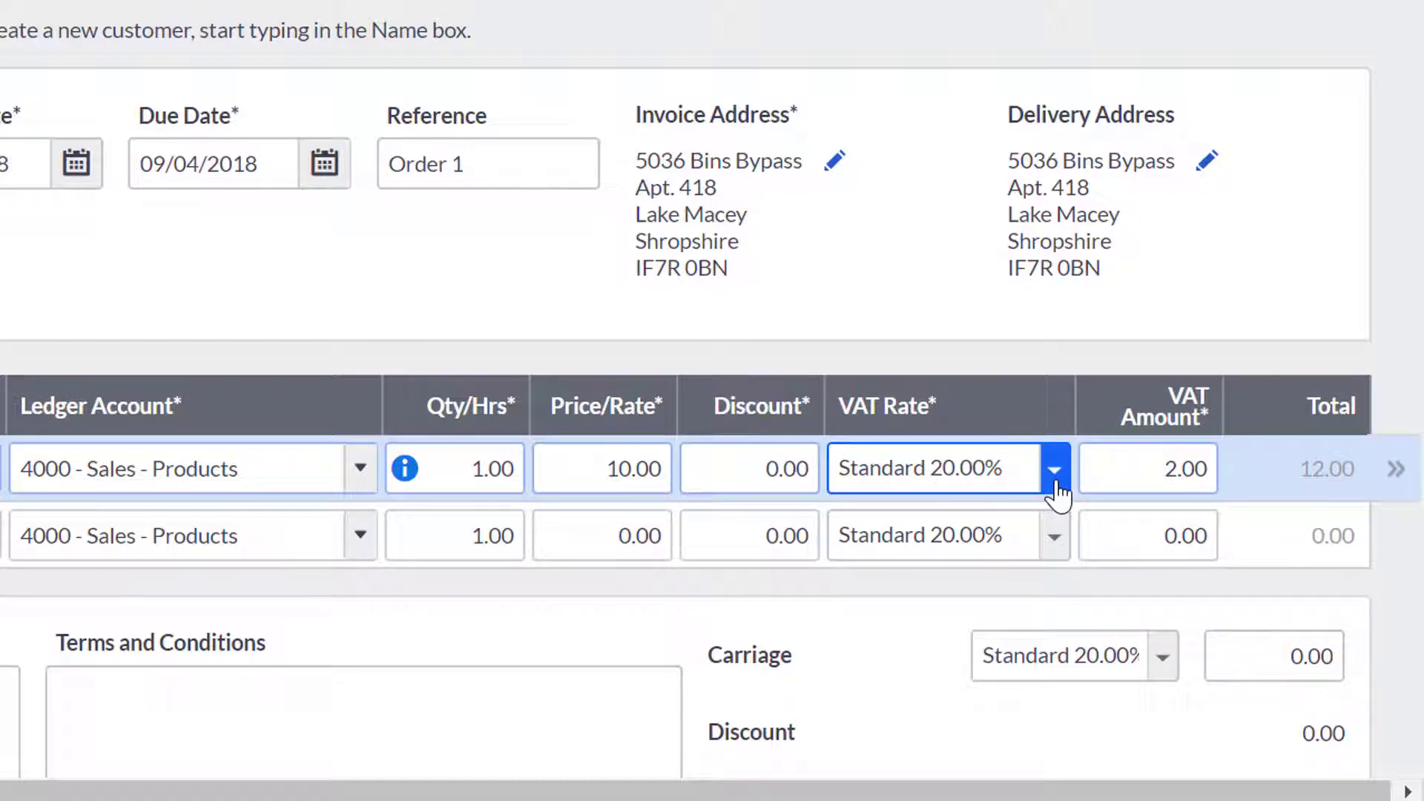
click(1132, 466)
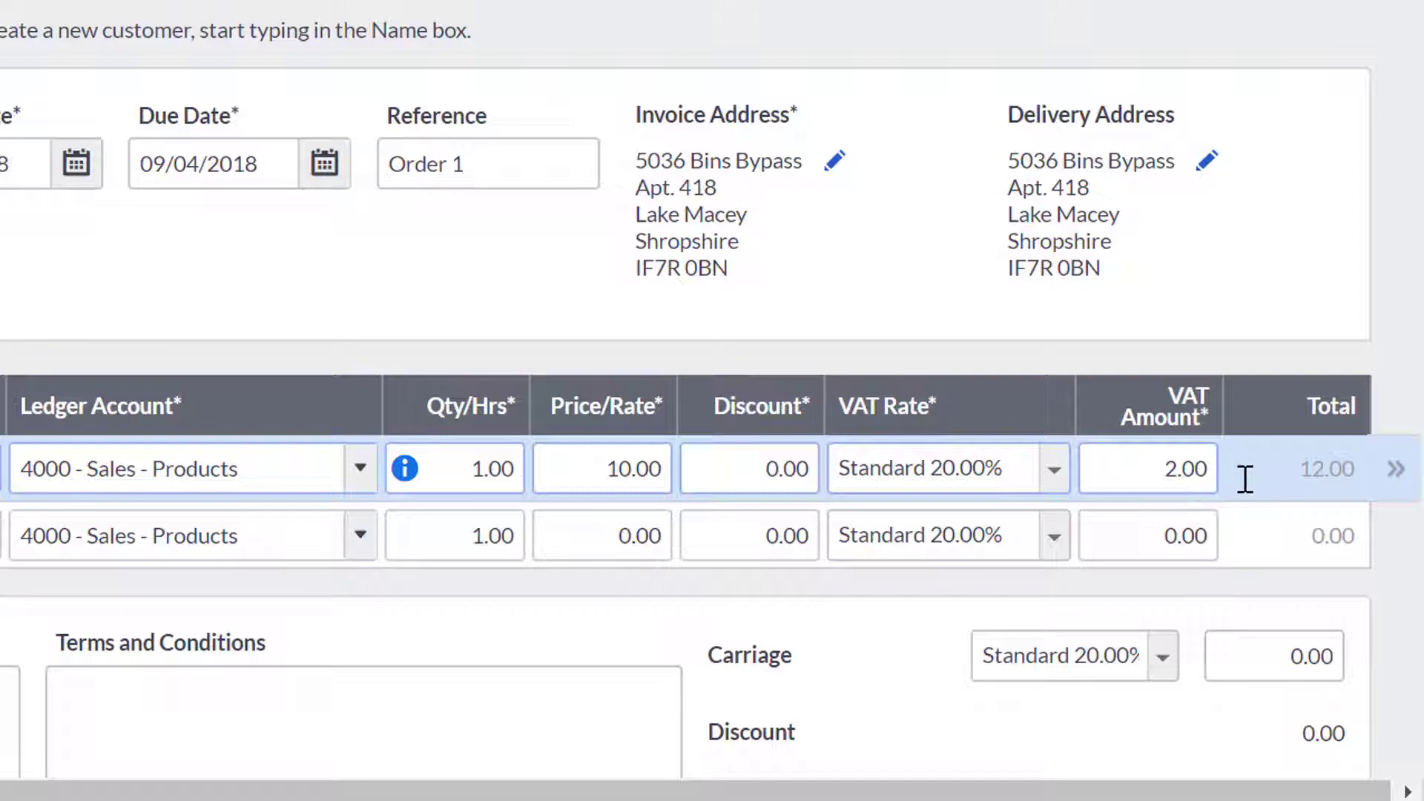
click(1219, 477)
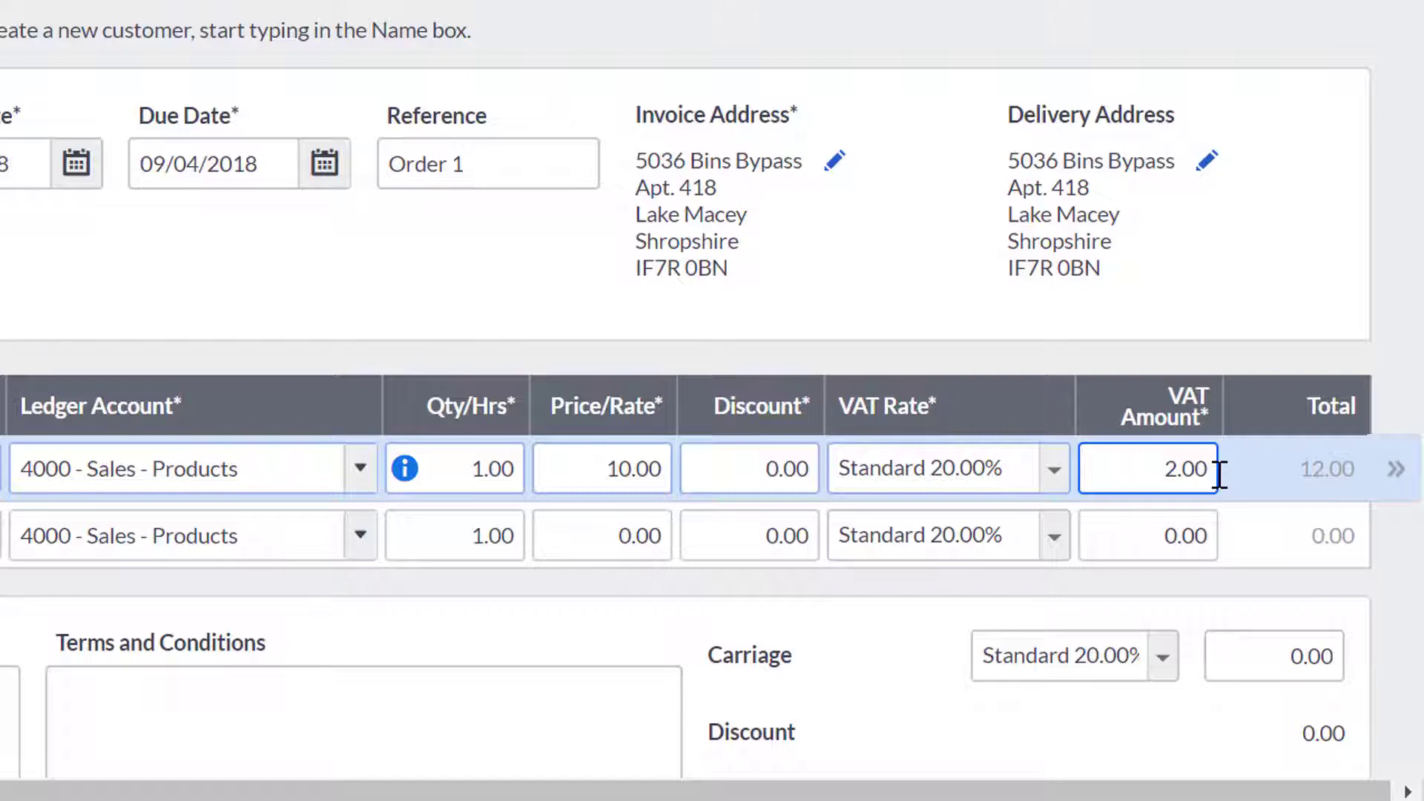
click(1225, 480)
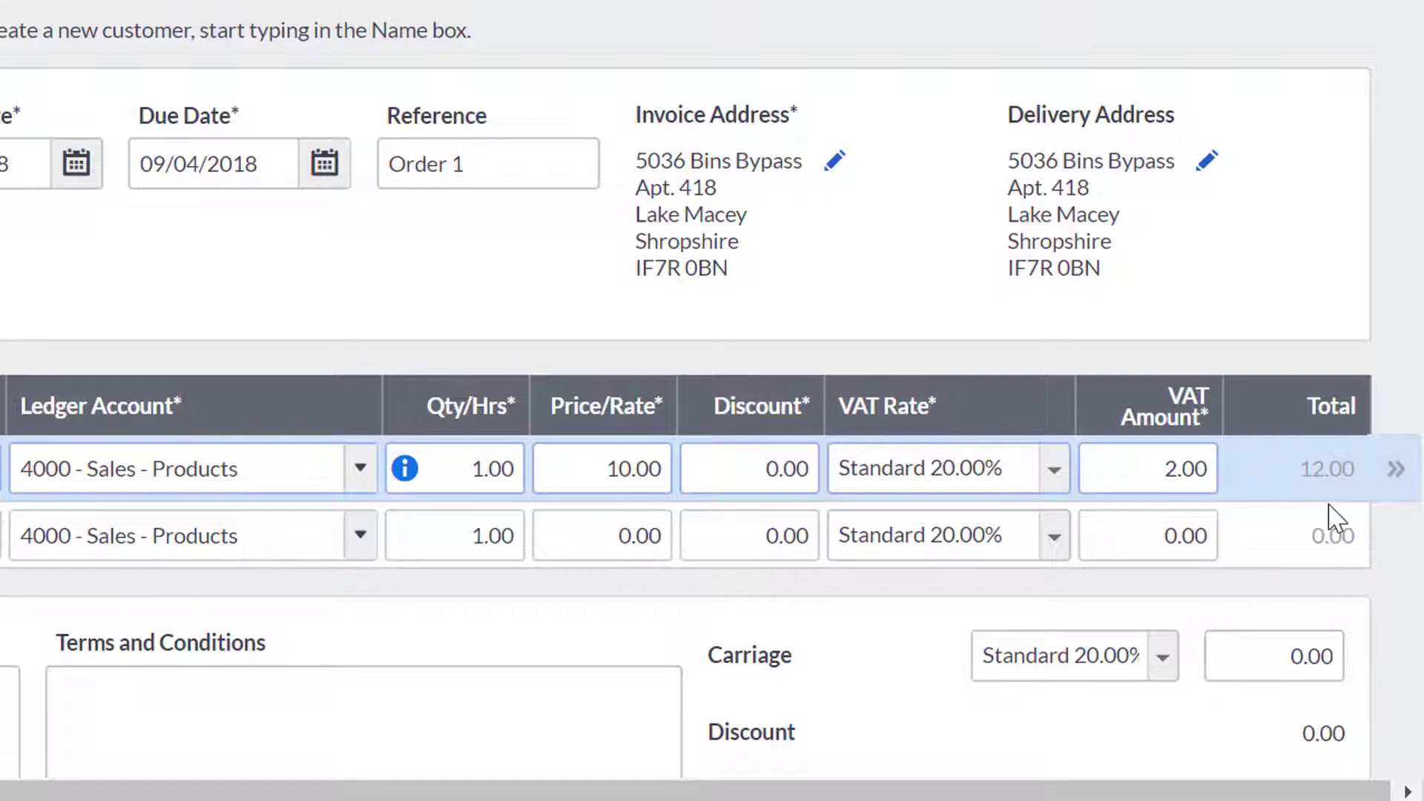
Set the Bracket line's department to (01) Department 1 in its extra details
click(1398, 482)
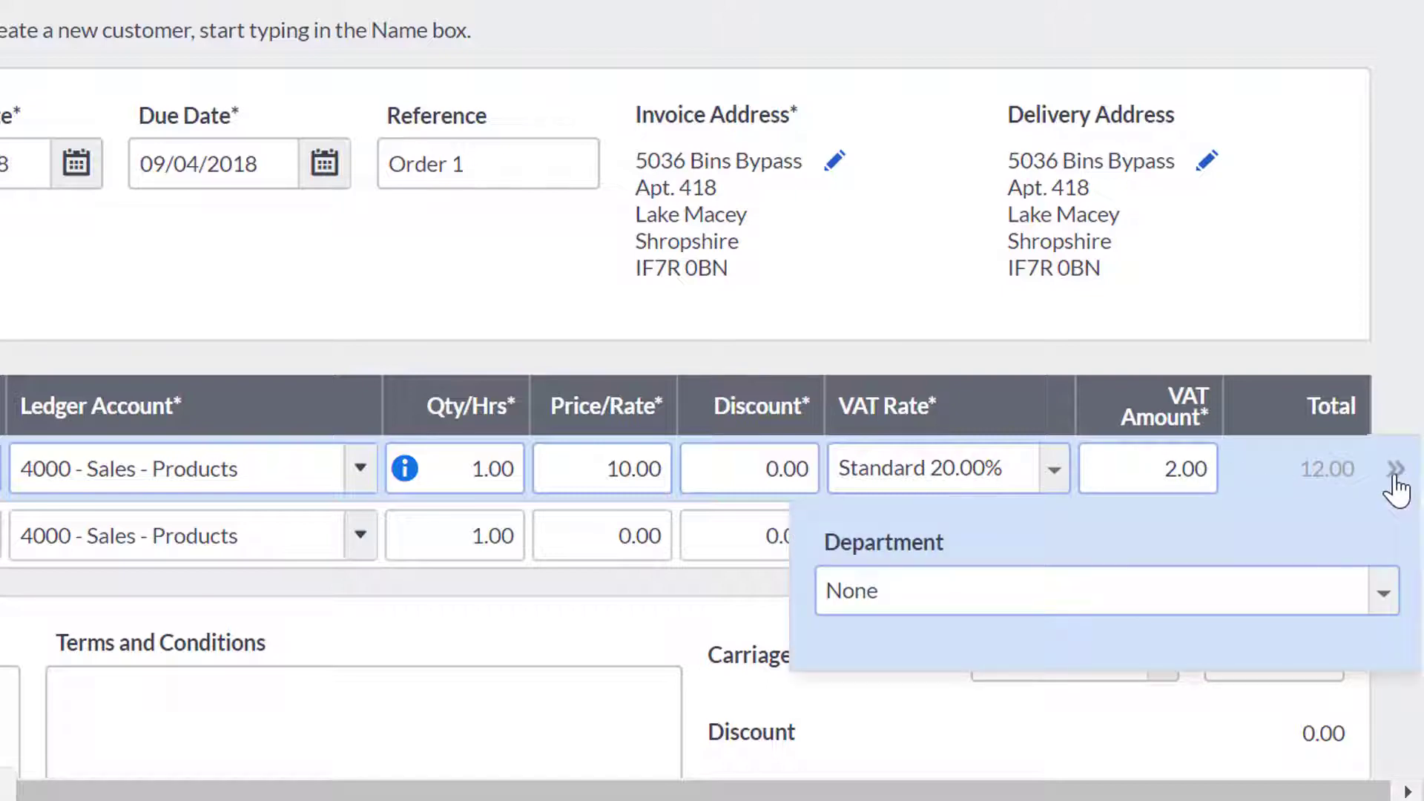
click(1381, 597)
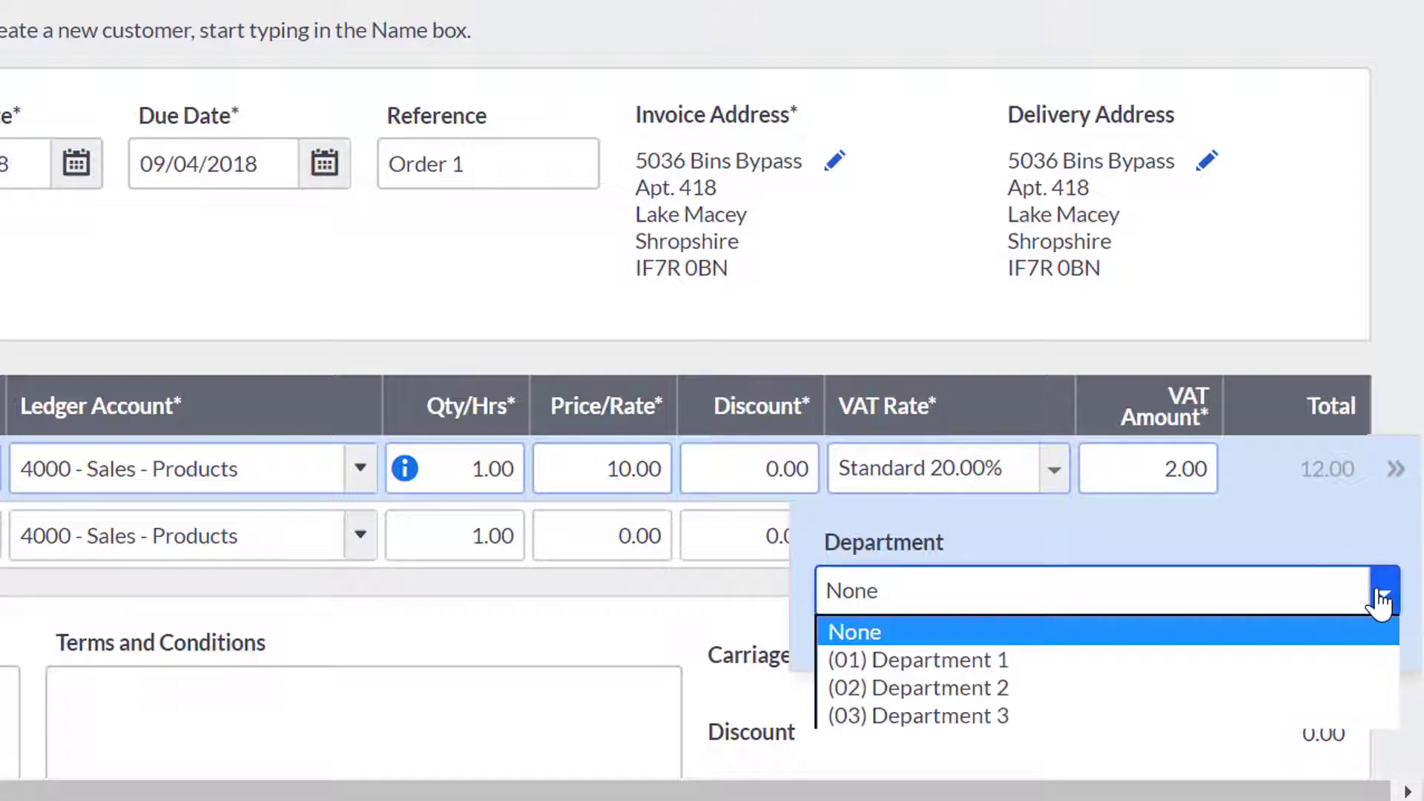
click(1133, 663)
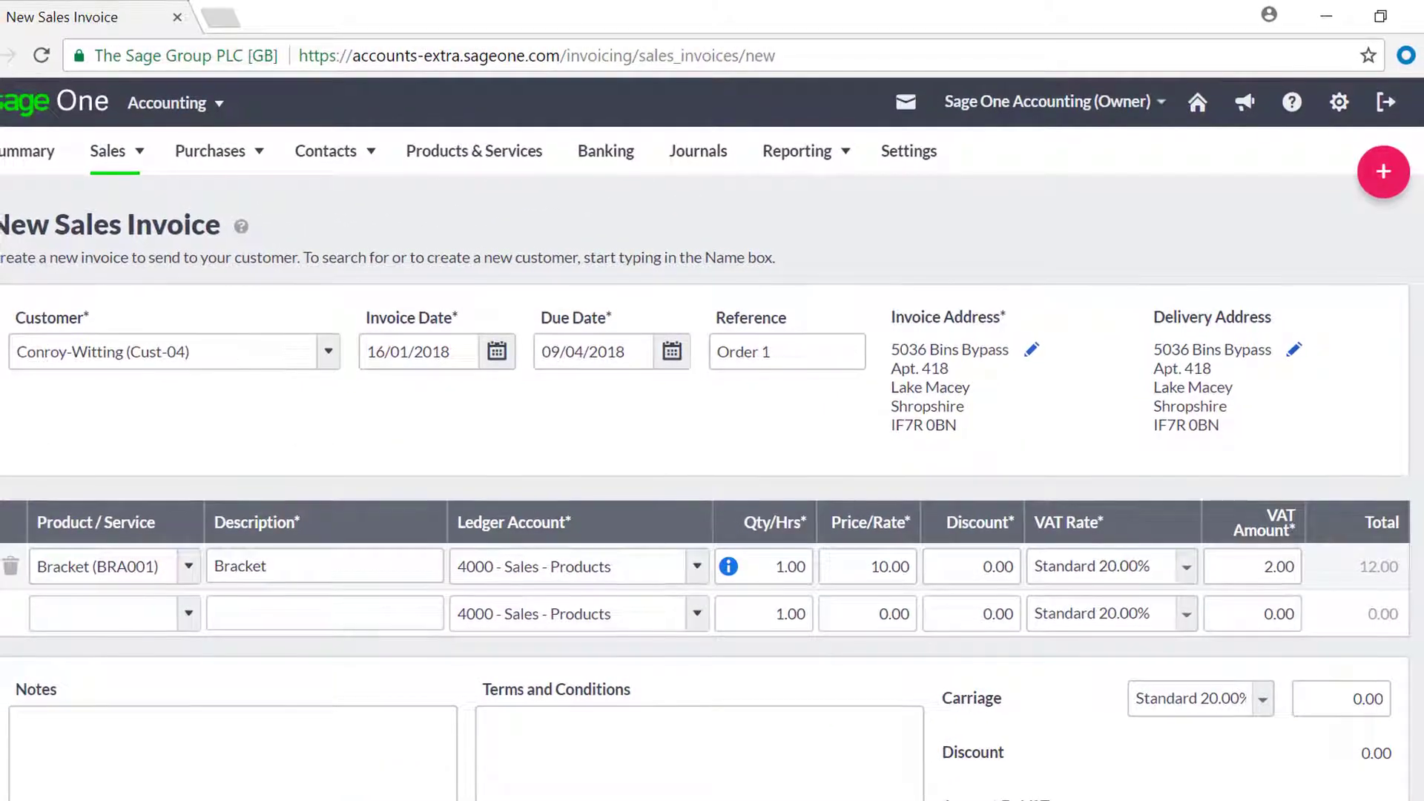
Enter a 3.50 carriage charge, raising the standard-rated amount to 13.50
click(244, 604)
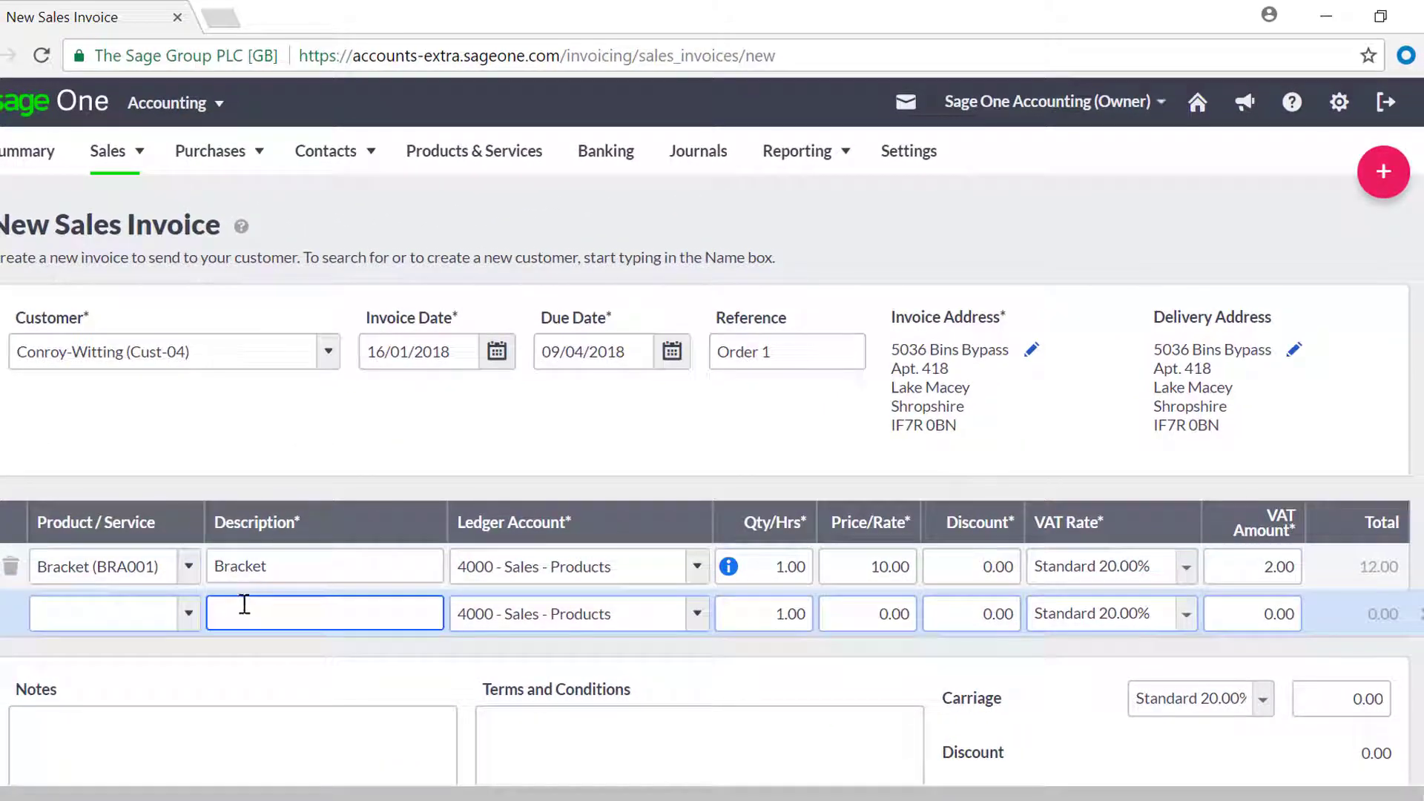
click(498, 615)
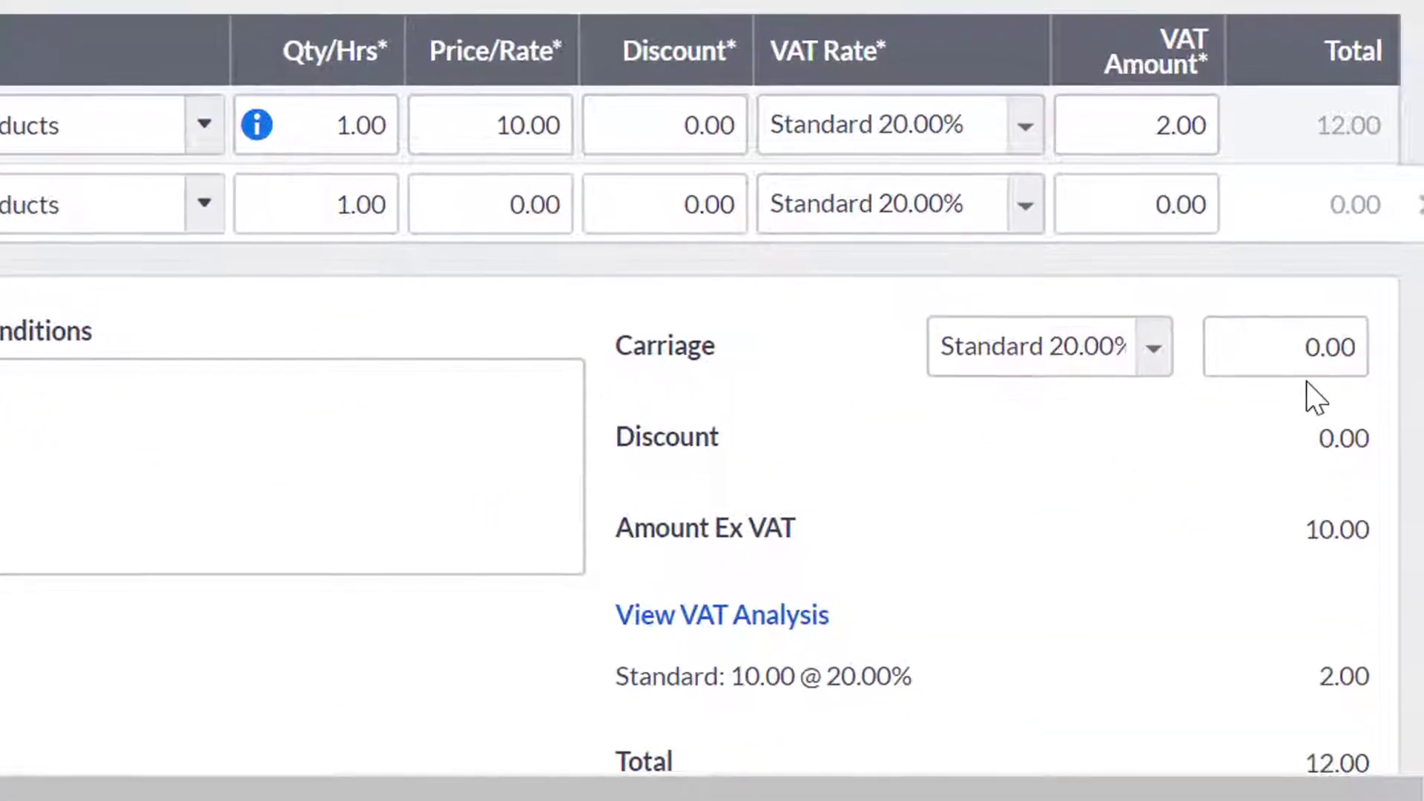
click(1303, 541)
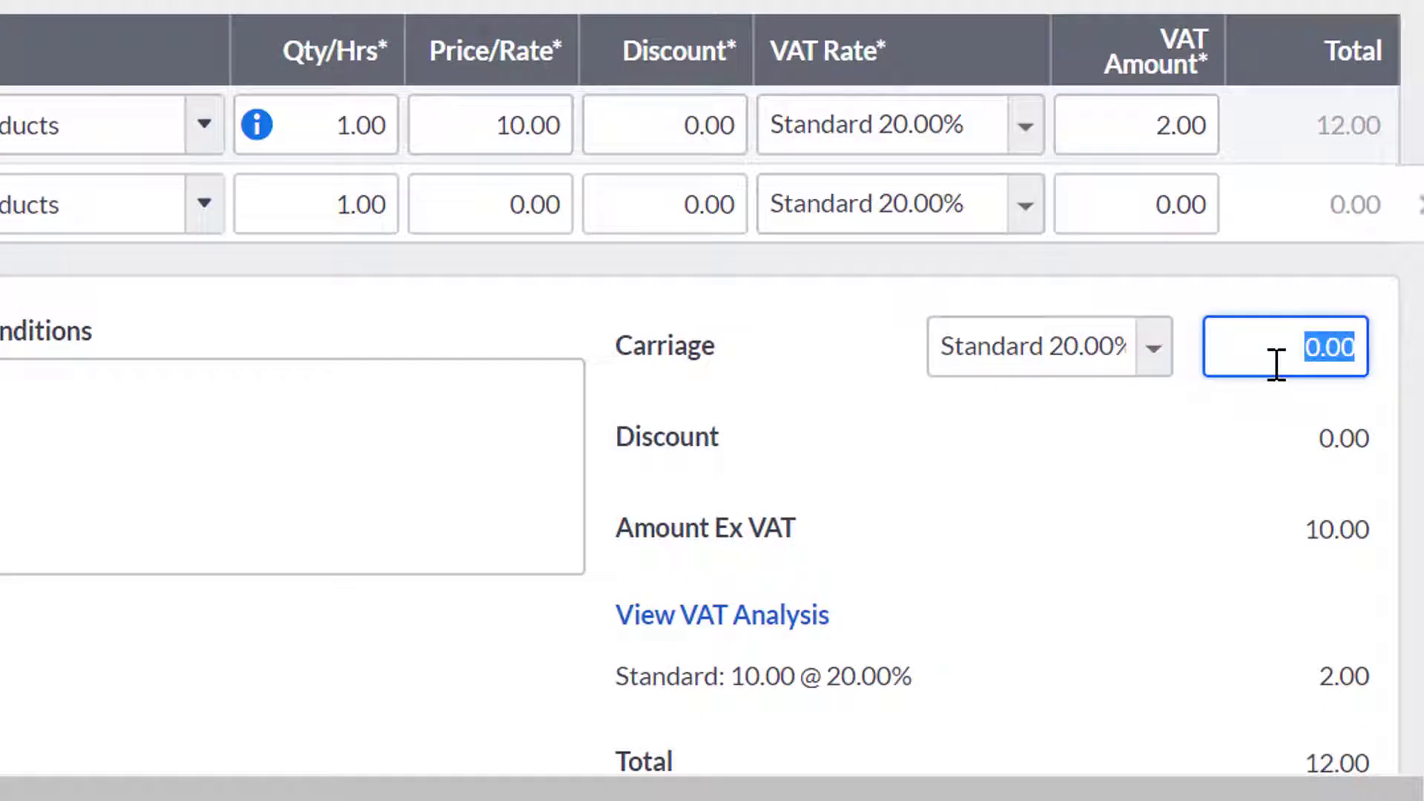
text(3.5)
key(Tab)
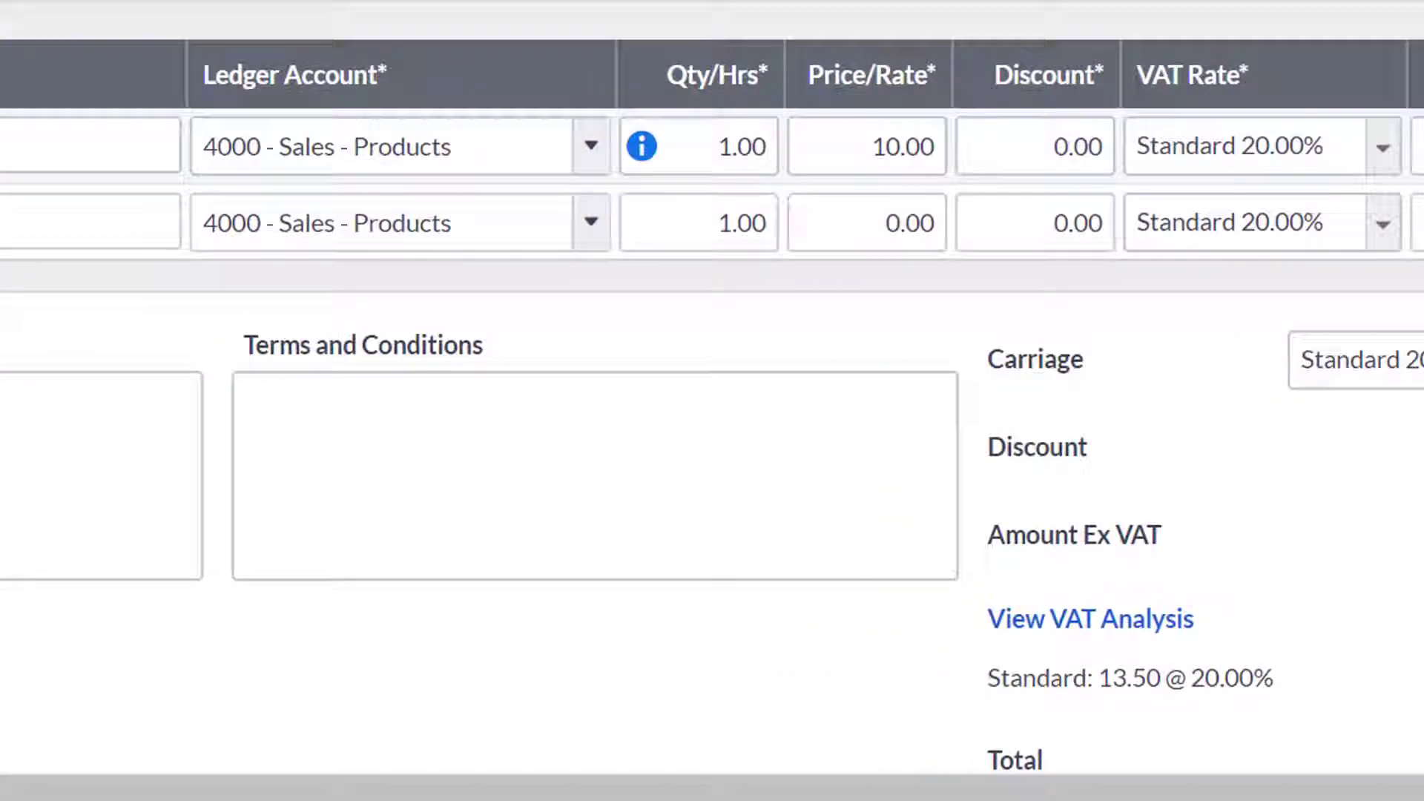
click(353, 472)
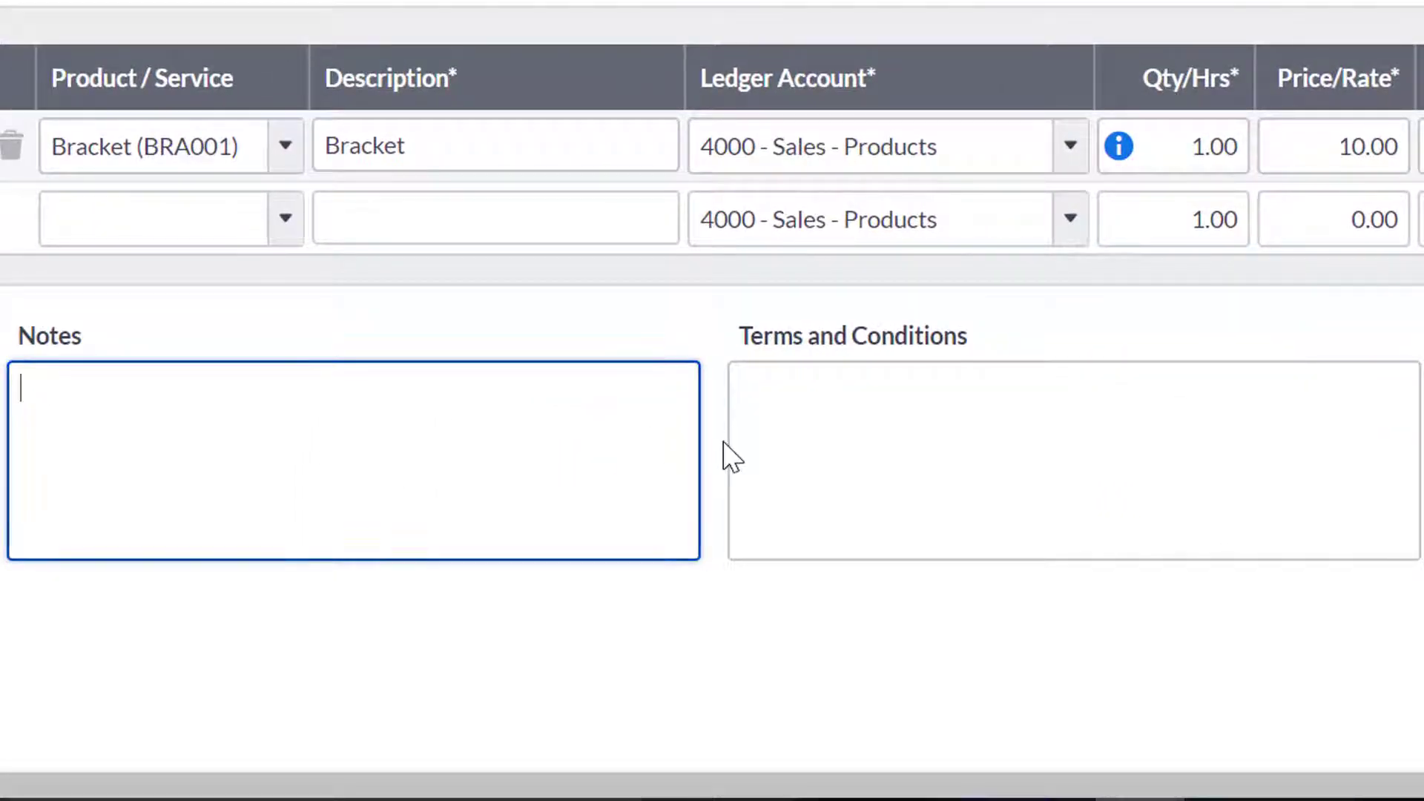
Leave the terms and conditions empty and tick Save as Draft Invoice
click(860, 447)
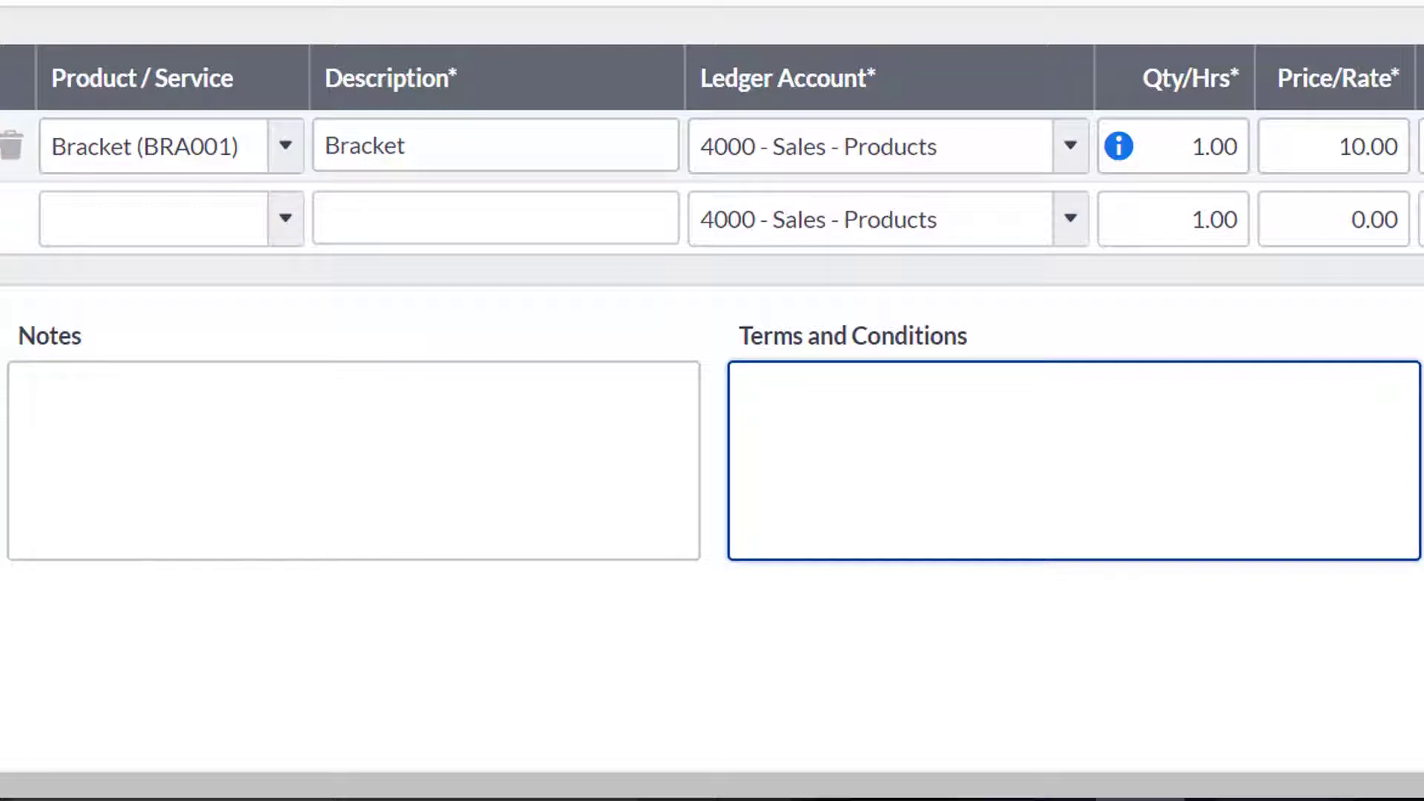
key(Tab)
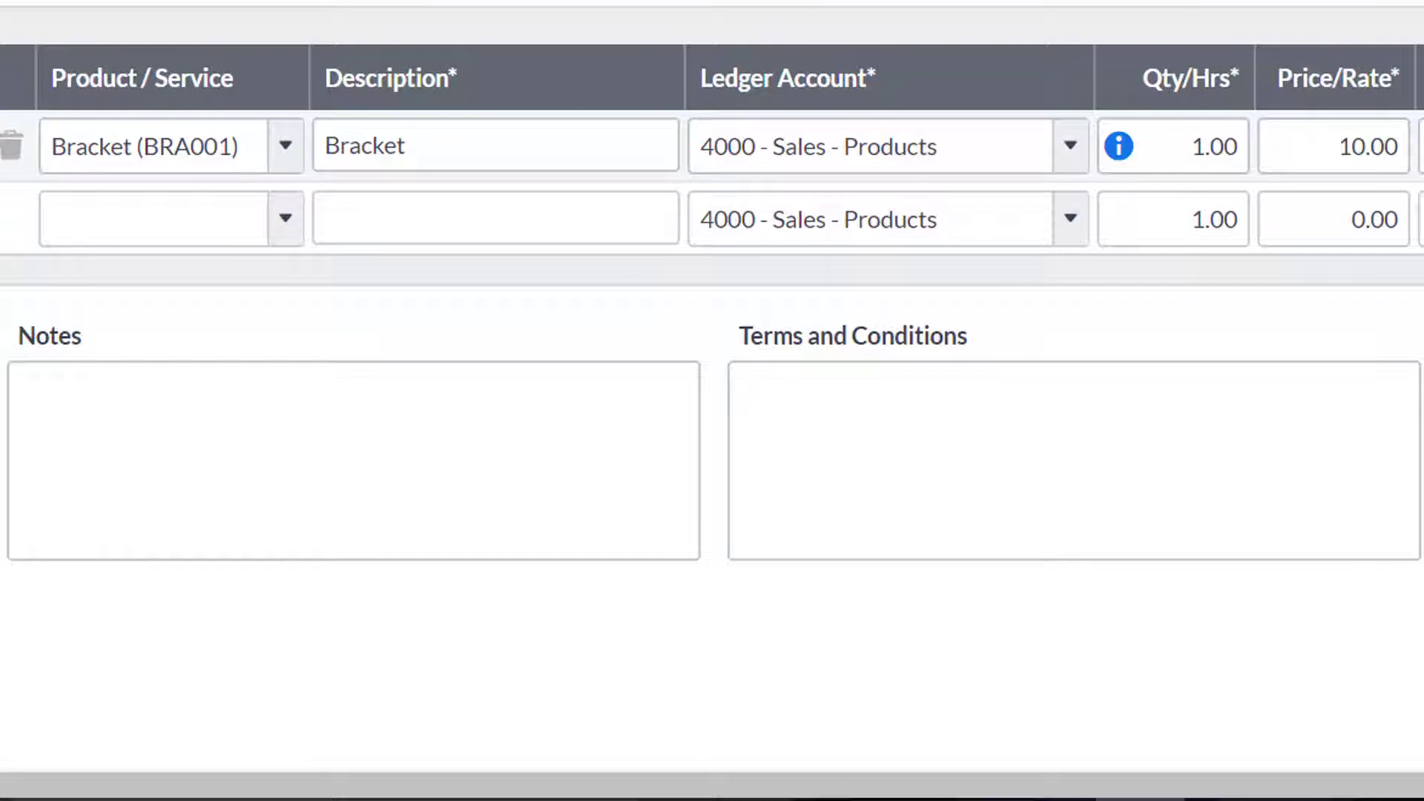
scroll(712, 401, down, 4)
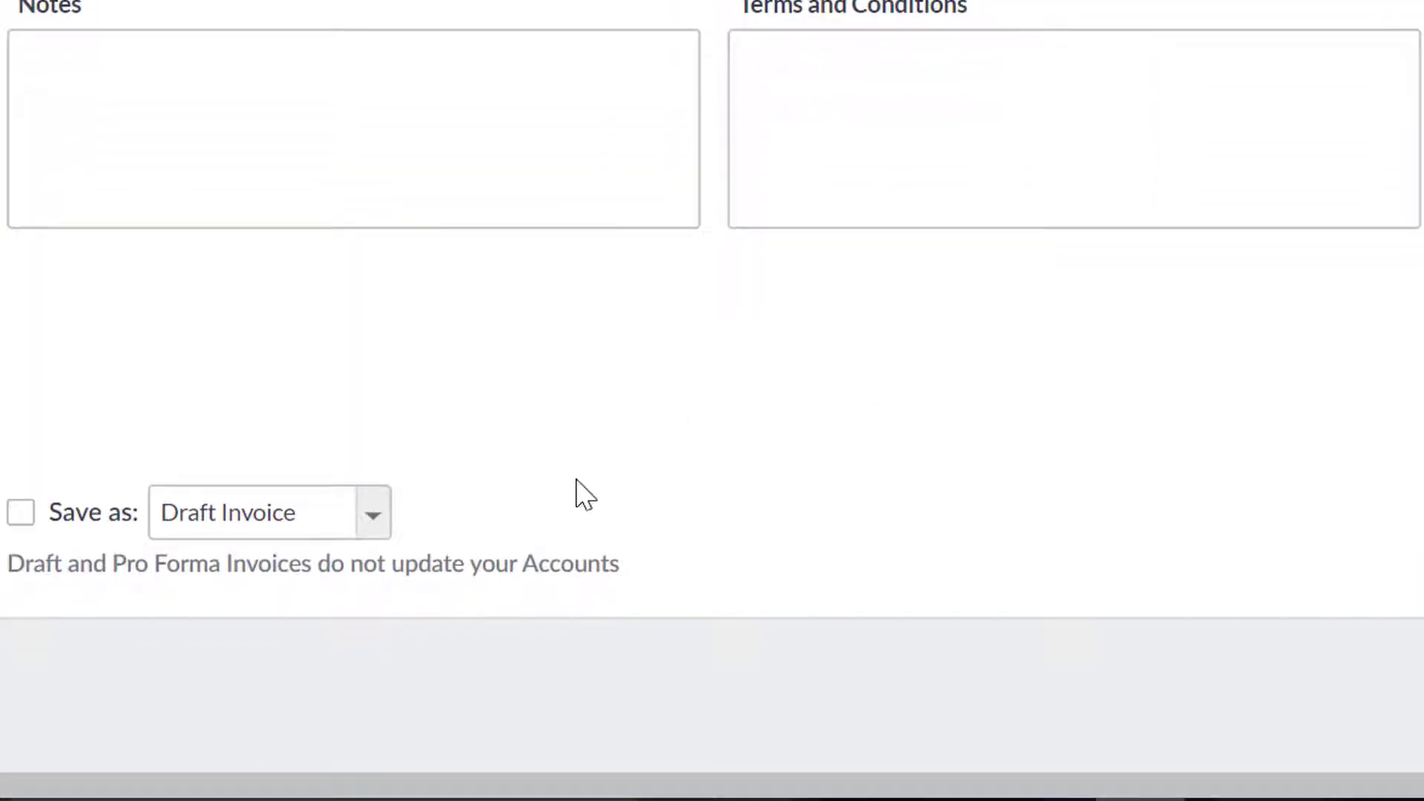
click(19, 515)
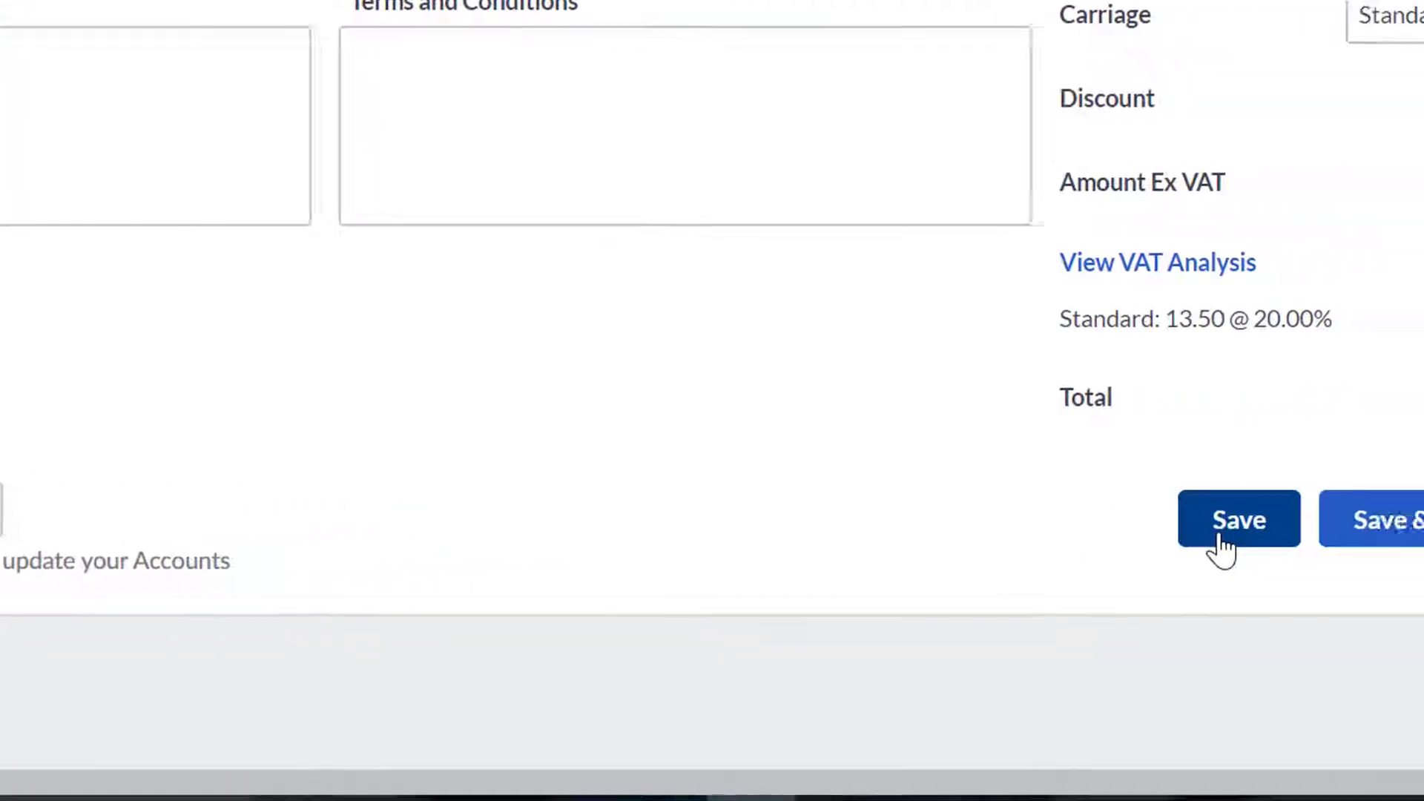
Review the Save & Email options, then save the 16.20 invoice
click(1146, 530)
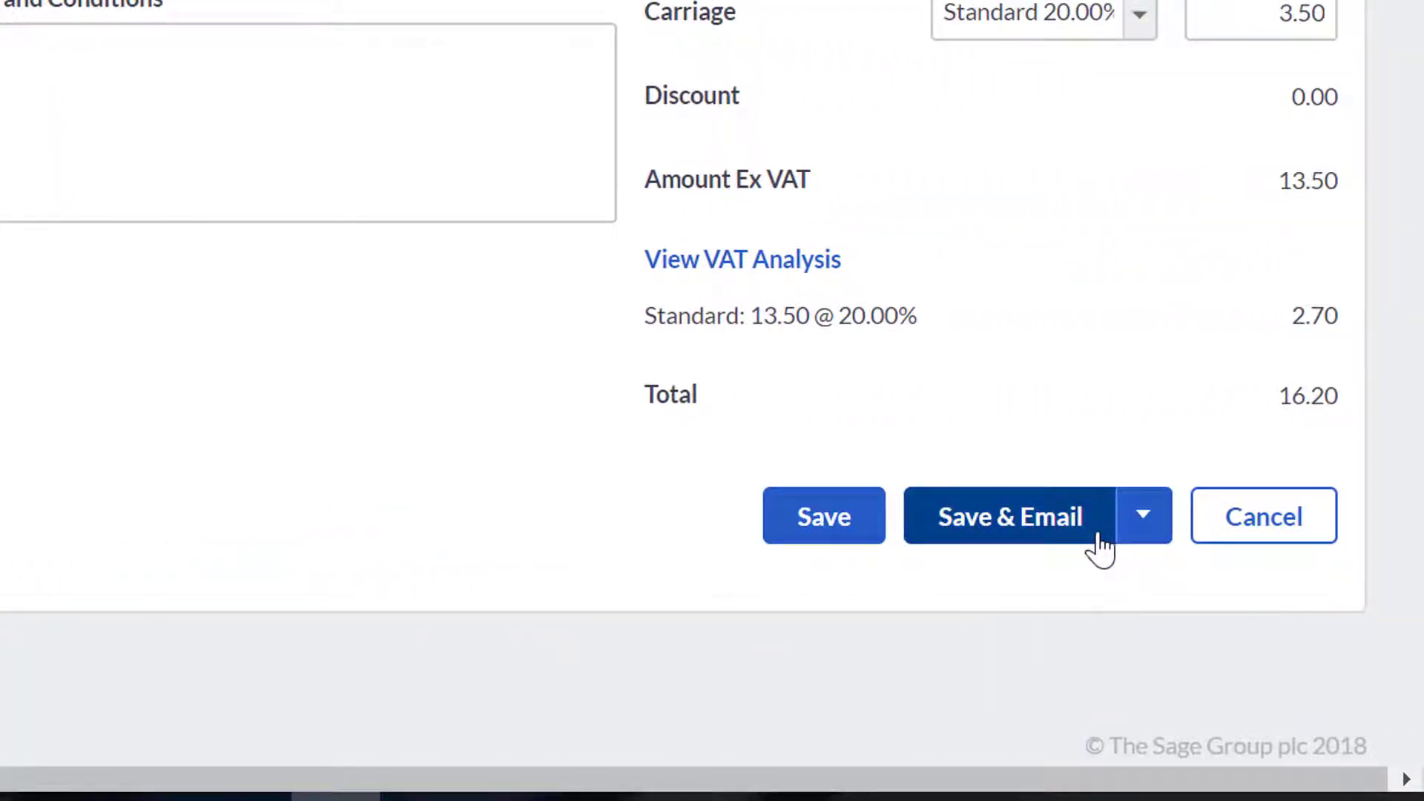
mouse_move(1143, 528)
click(791, 519)
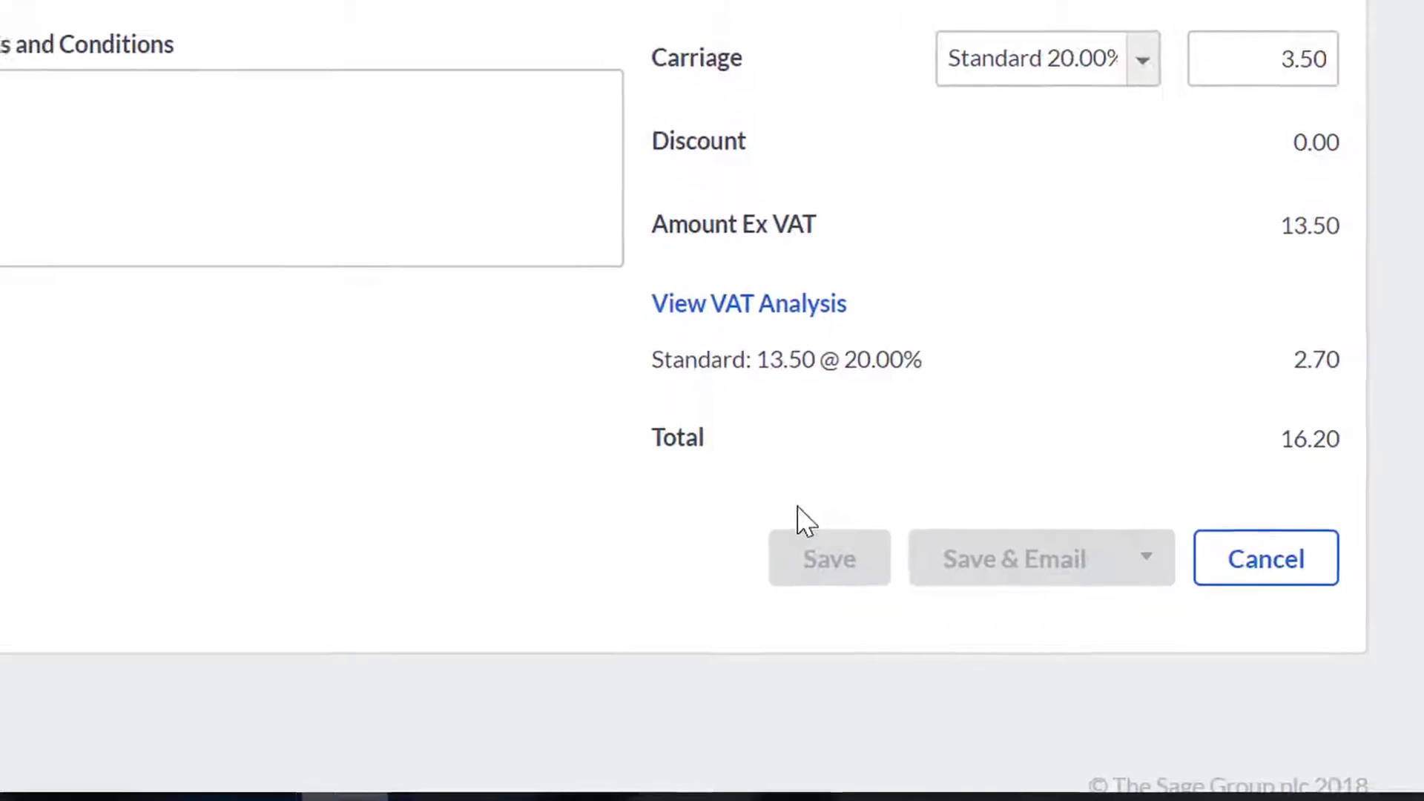